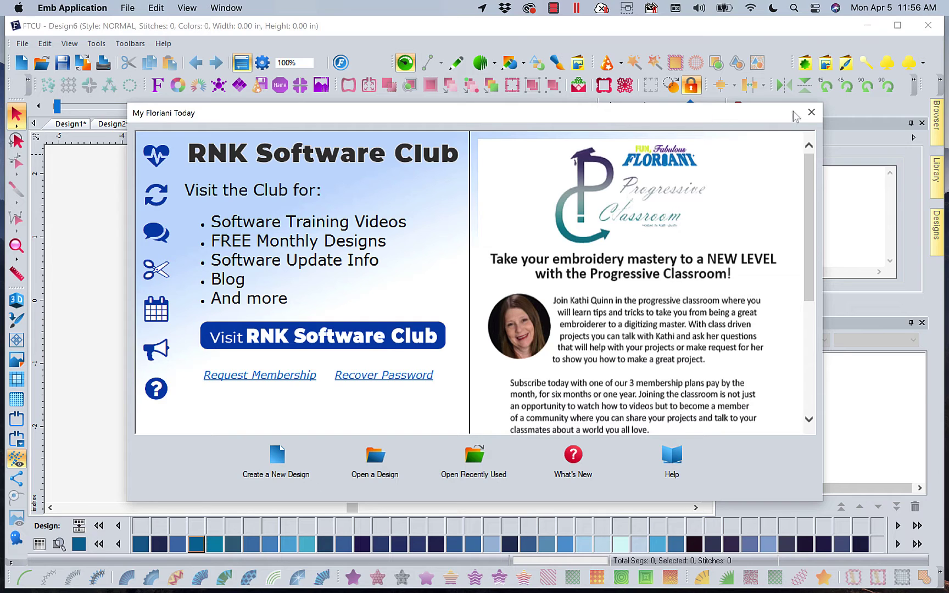
- Close the My Floriani Today welcome window, leaving blank Design7 open
click(812, 113)
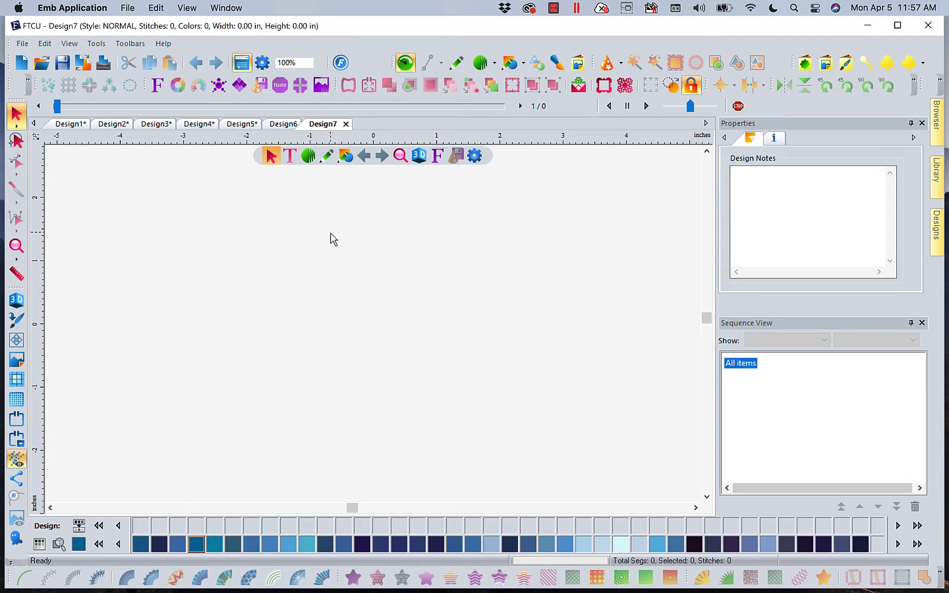
- Place a Locksley 'ABC' monogram on the blank design
click(291, 159)
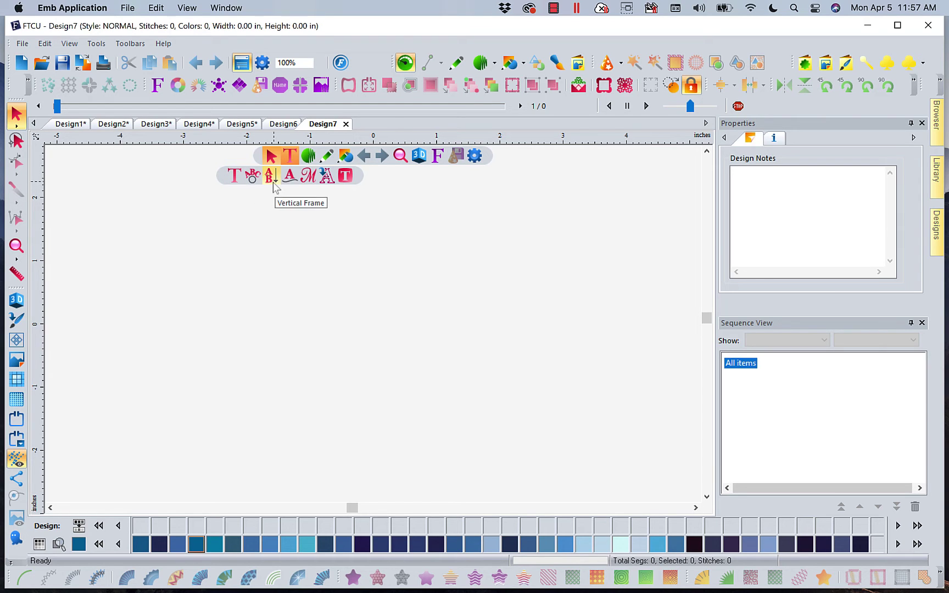
click(311, 181)
click(408, 285)
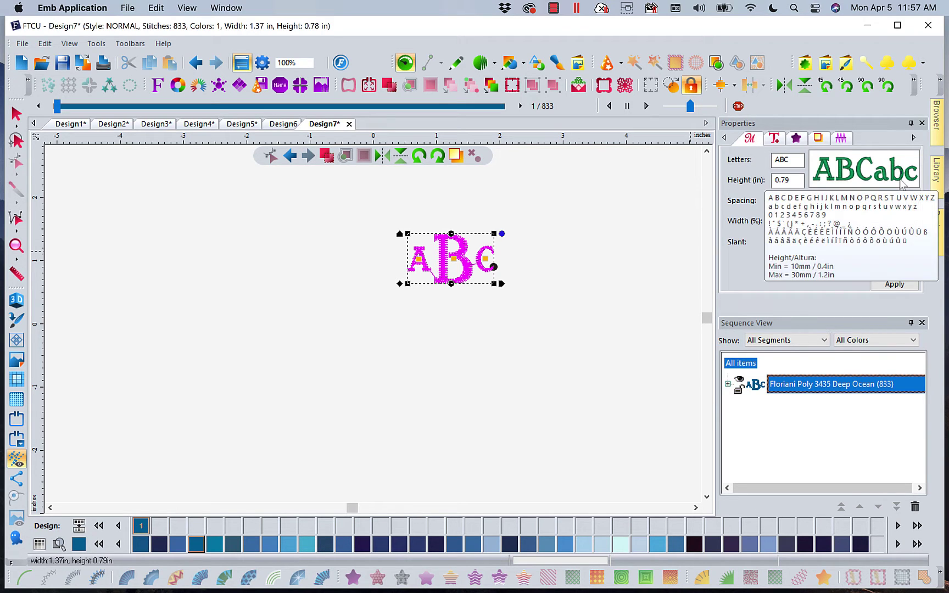
mouse_move(868, 208)
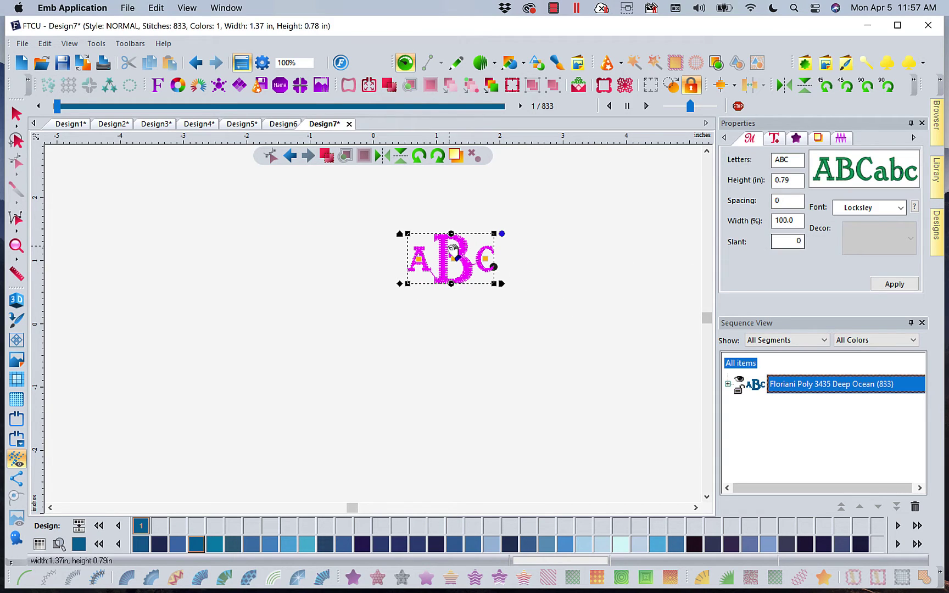
click(900, 208)
- Set the monogram to Garden Monogram font with the leafy wreath decor and apply
mouse_move(903, 333)
mouse_down()
mouse_move(903, 250)
mouse_move(904, 258)
mouse_up()
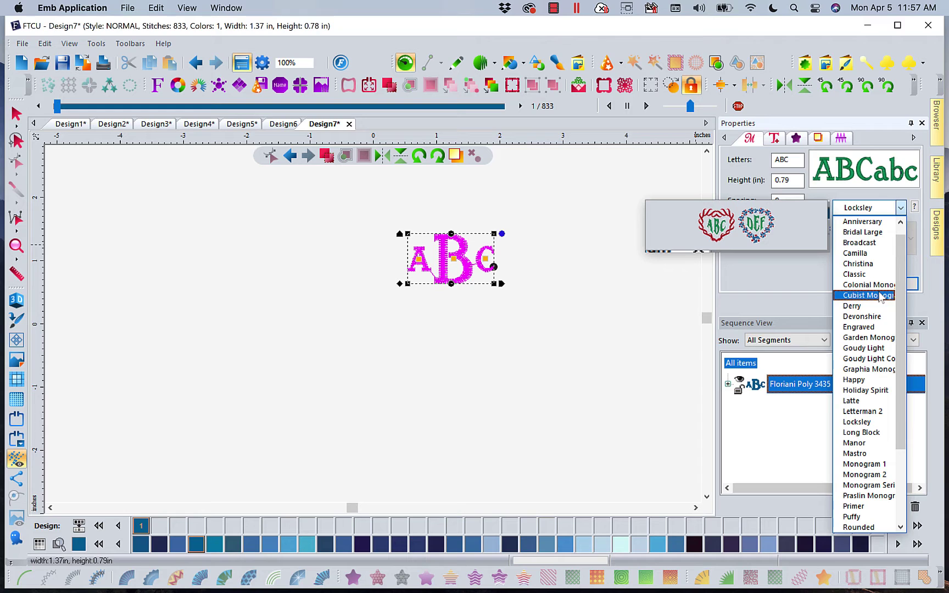
click(879, 338)
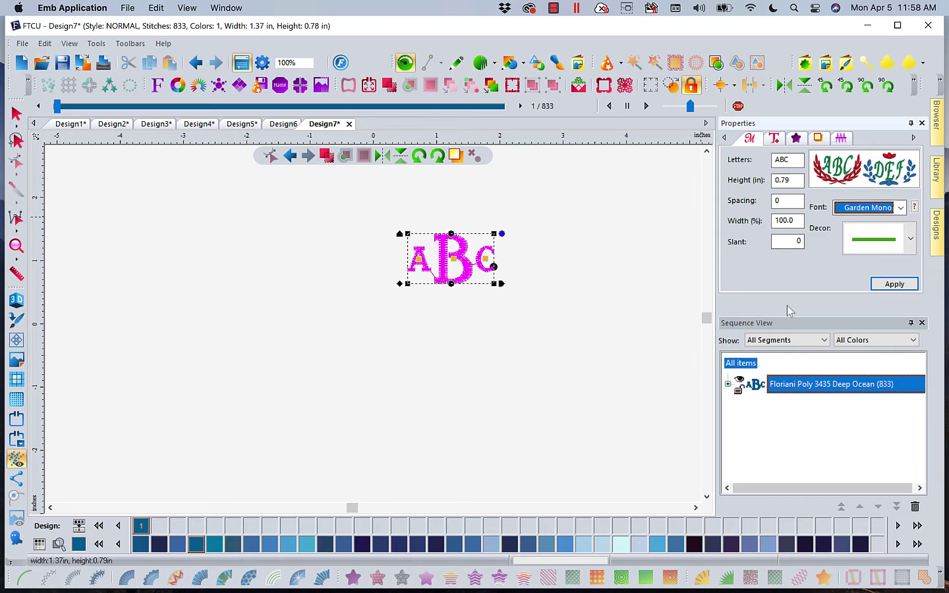
click(901, 209)
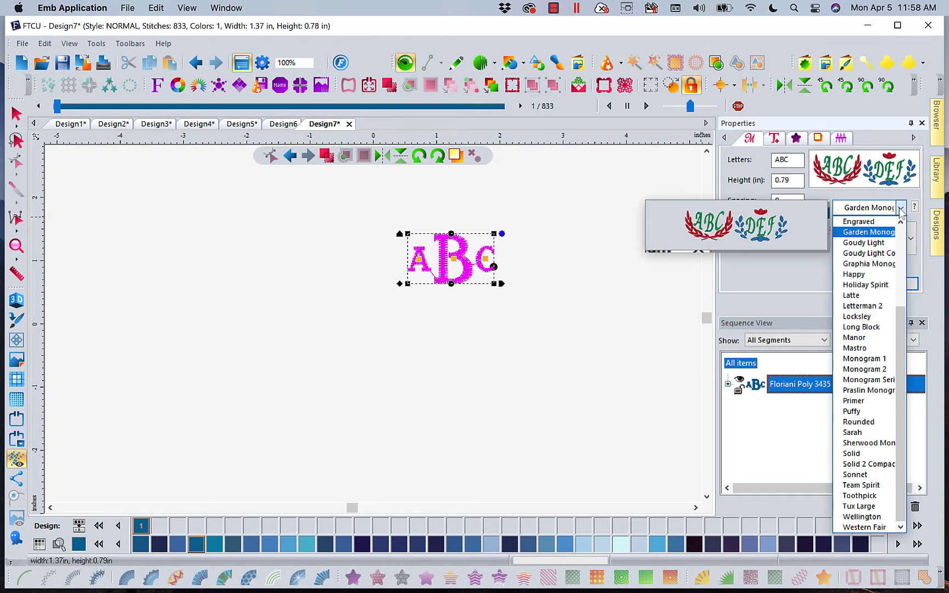
click(901, 208)
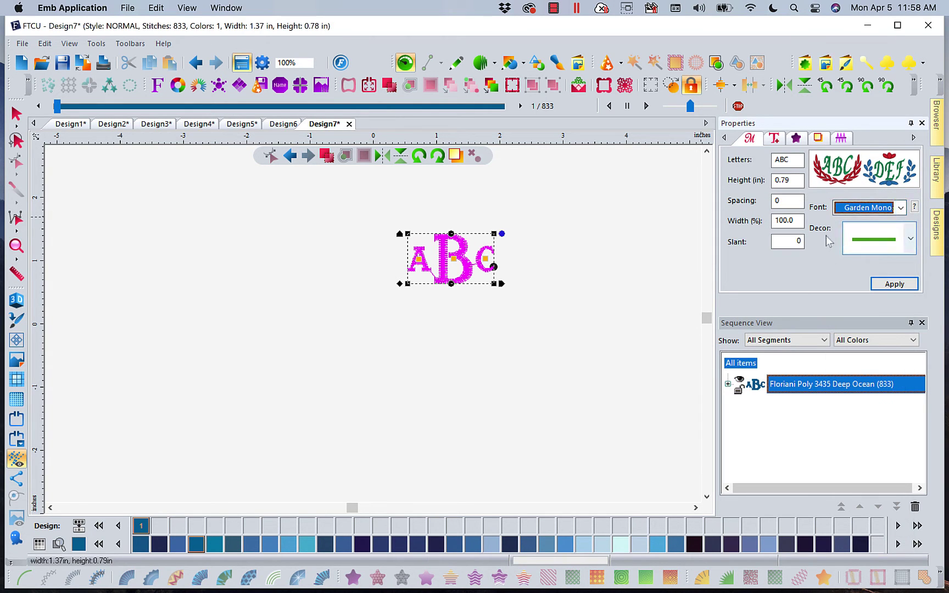
click(912, 242)
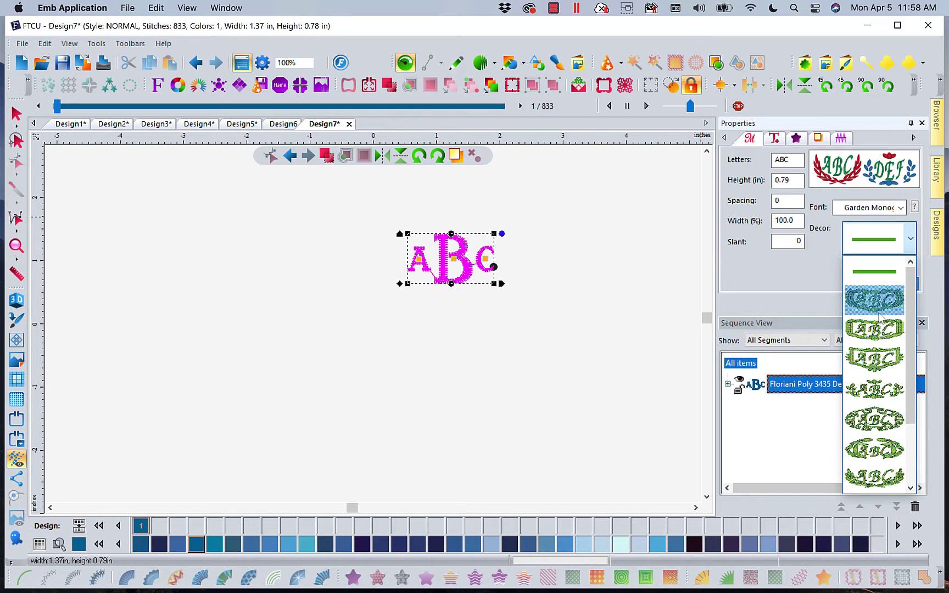
click(885, 477)
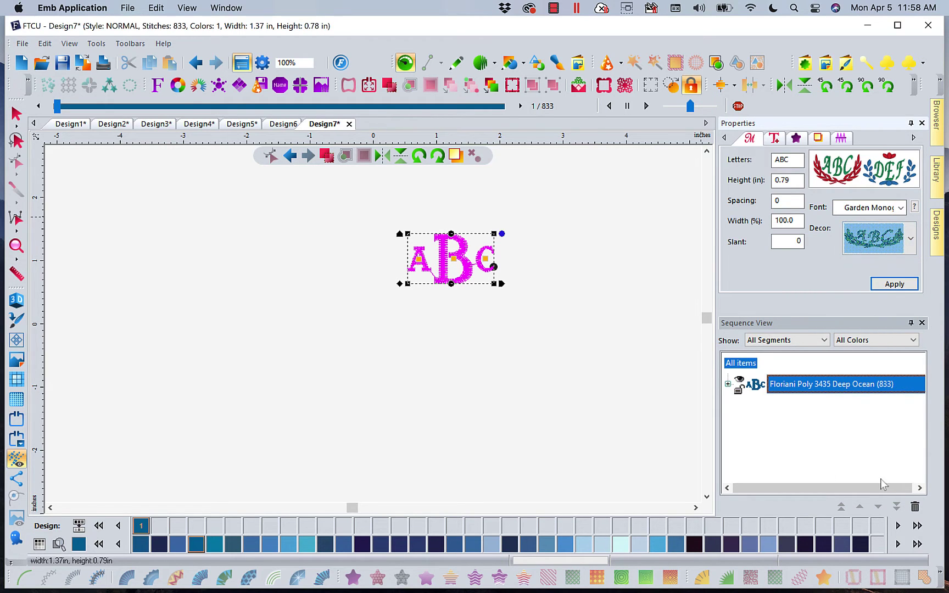
click(894, 284)
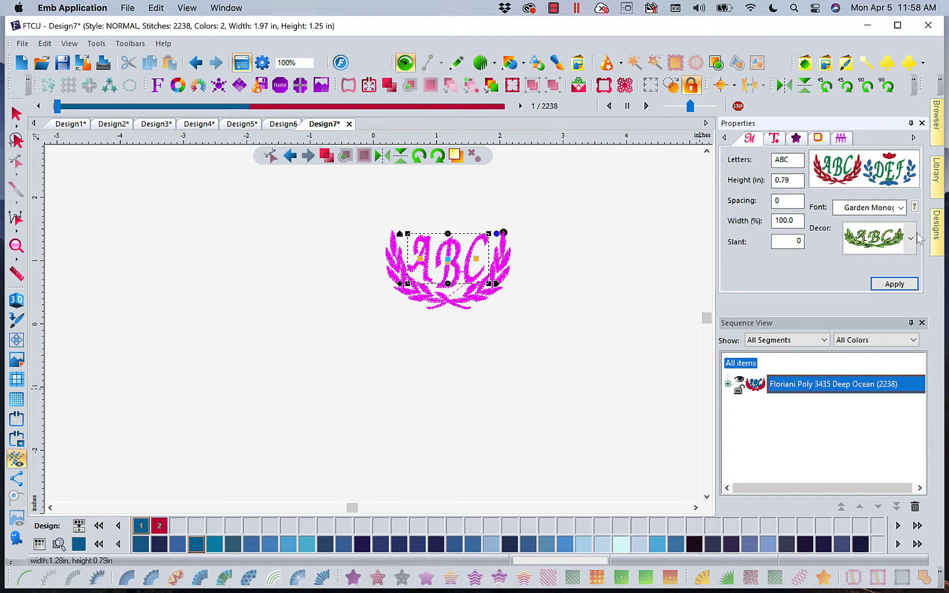
- Switch the ABC monogram to Devonshire font, dropping the wreath
click(901, 207)
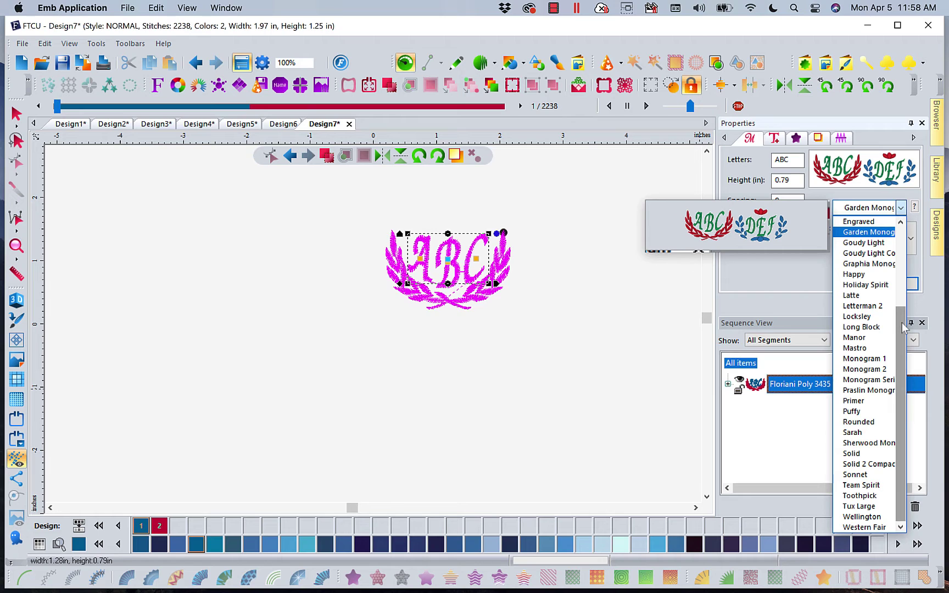
drag(902, 328, 903, 243)
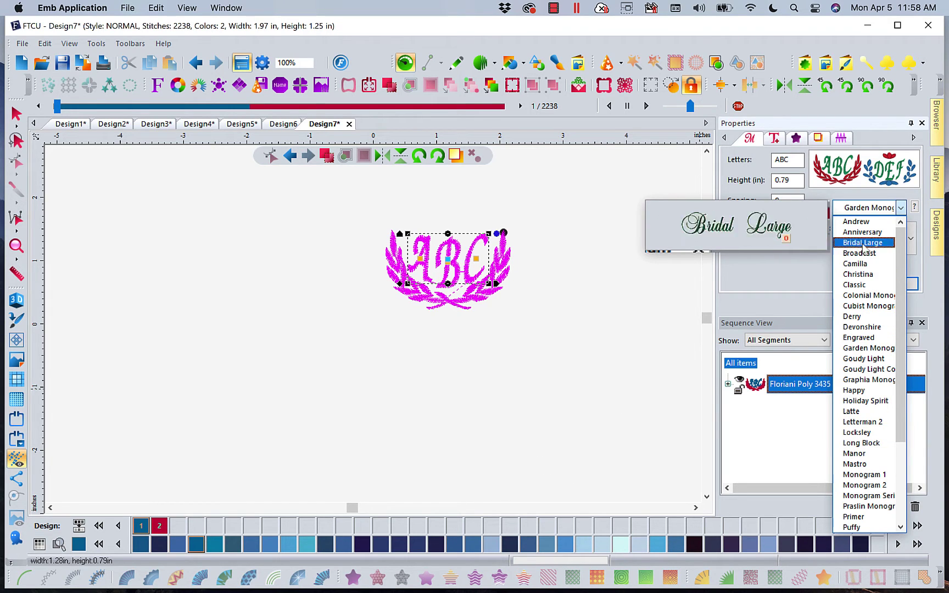
click(859, 327)
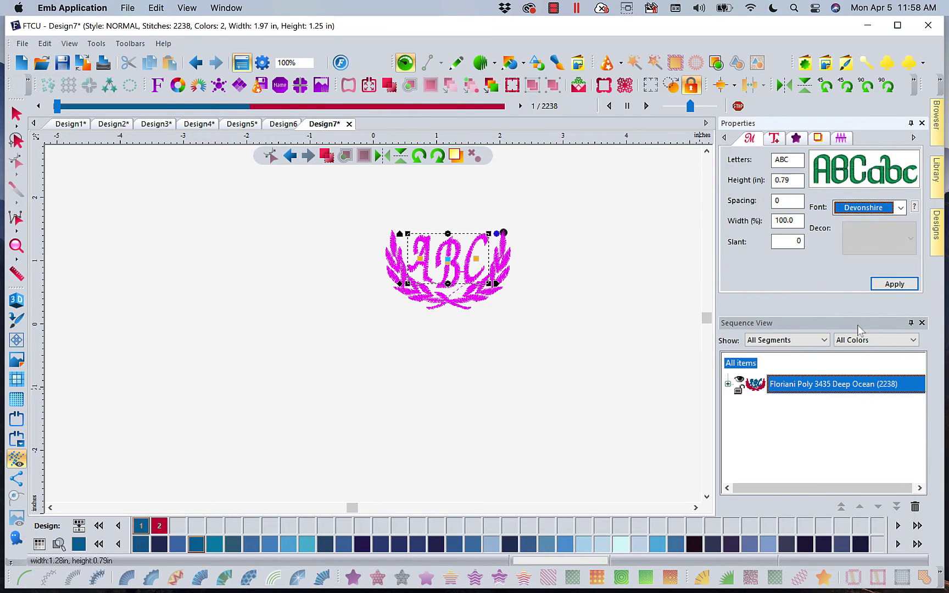
click(894, 284)
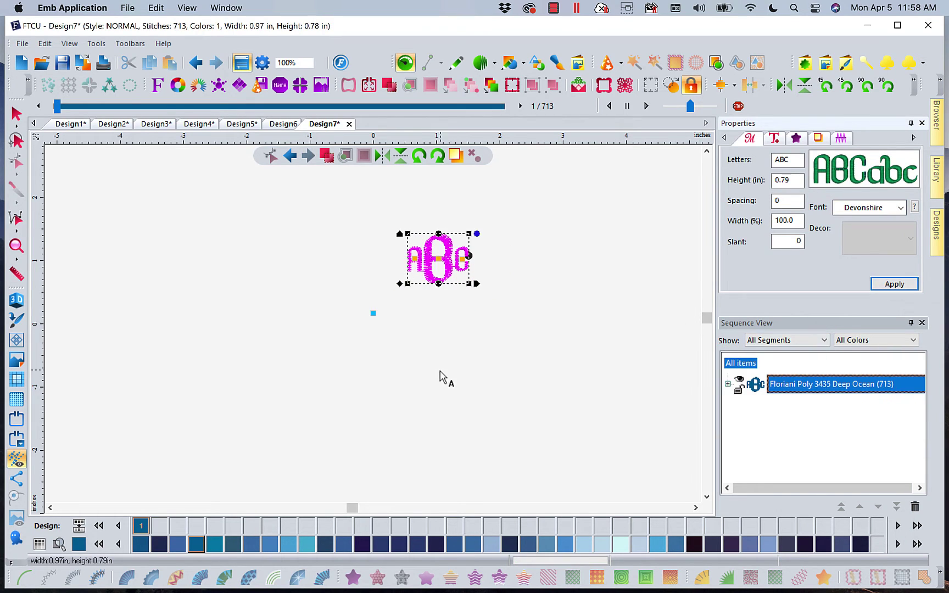
- Start a new design, Design8, and add plain 'MY TEXT' lettering
click(21, 63)
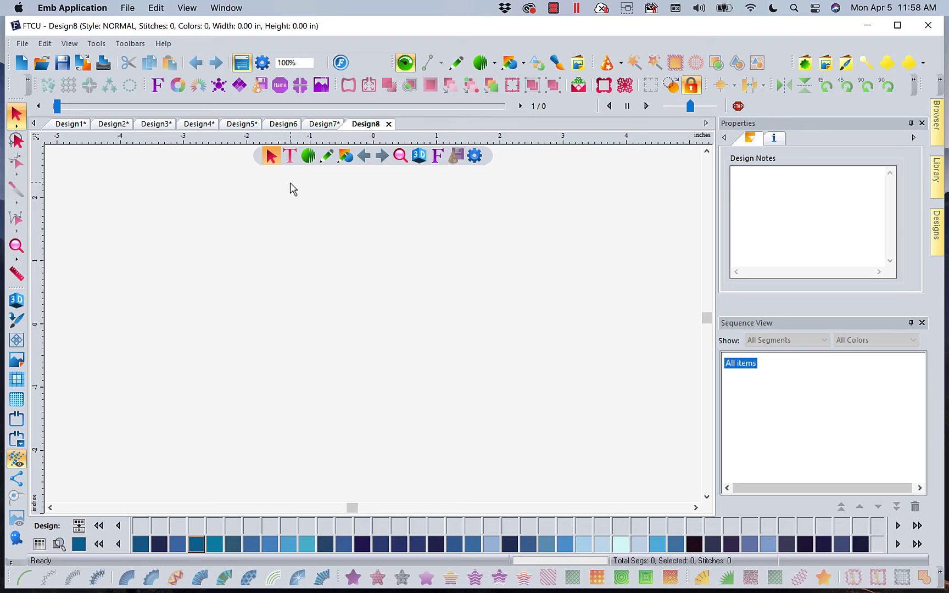
click(291, 163)
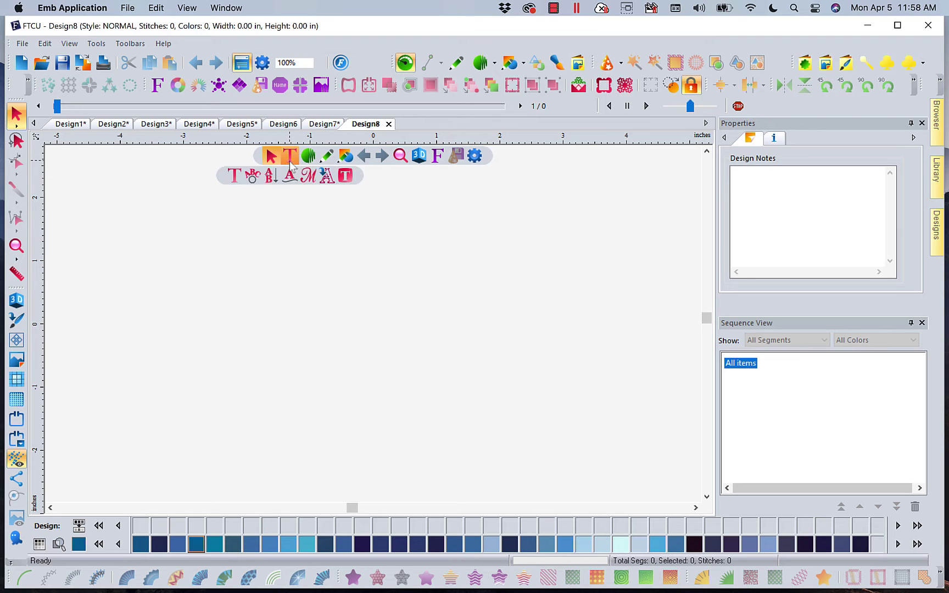
click(235, 176)
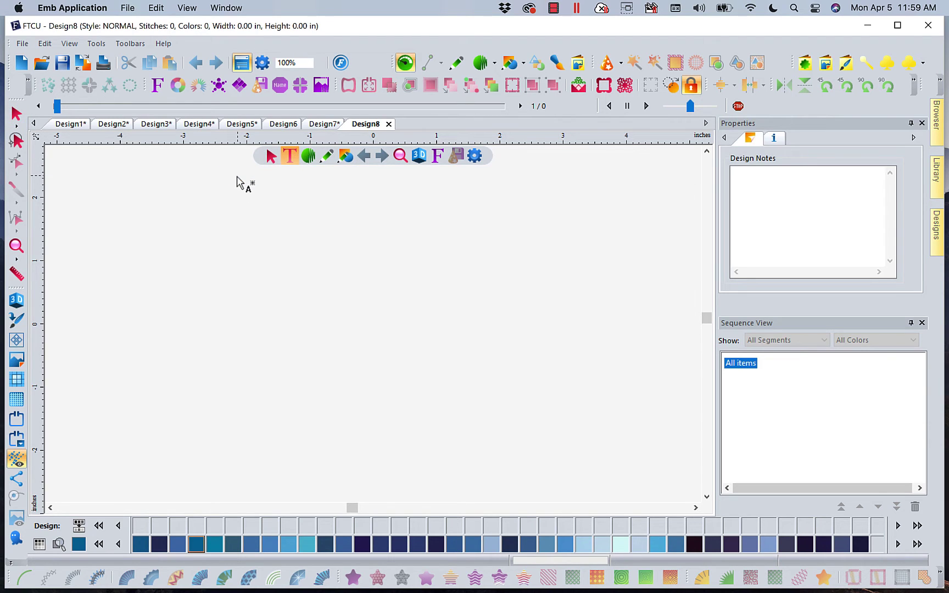
click(290, 163)
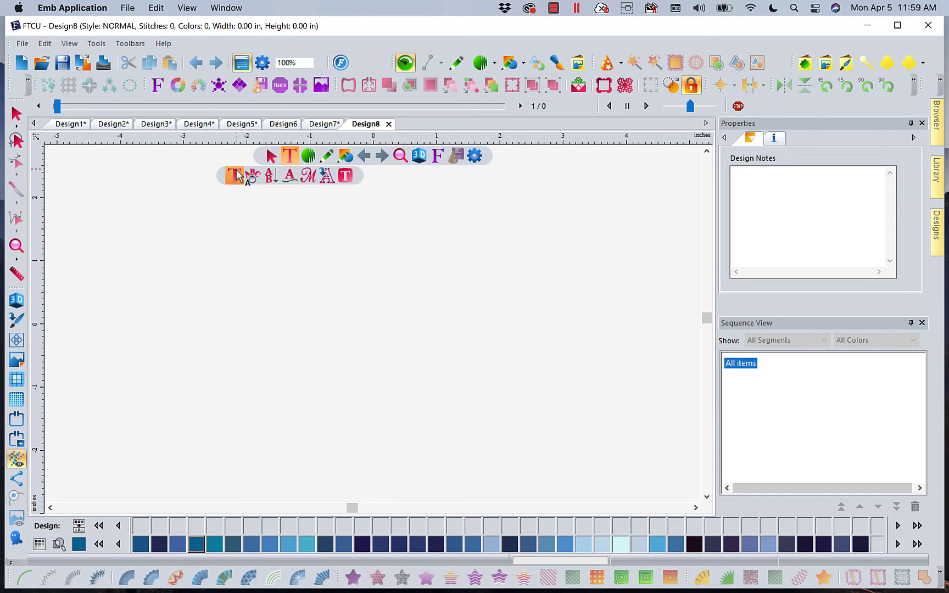
click(237, 175)
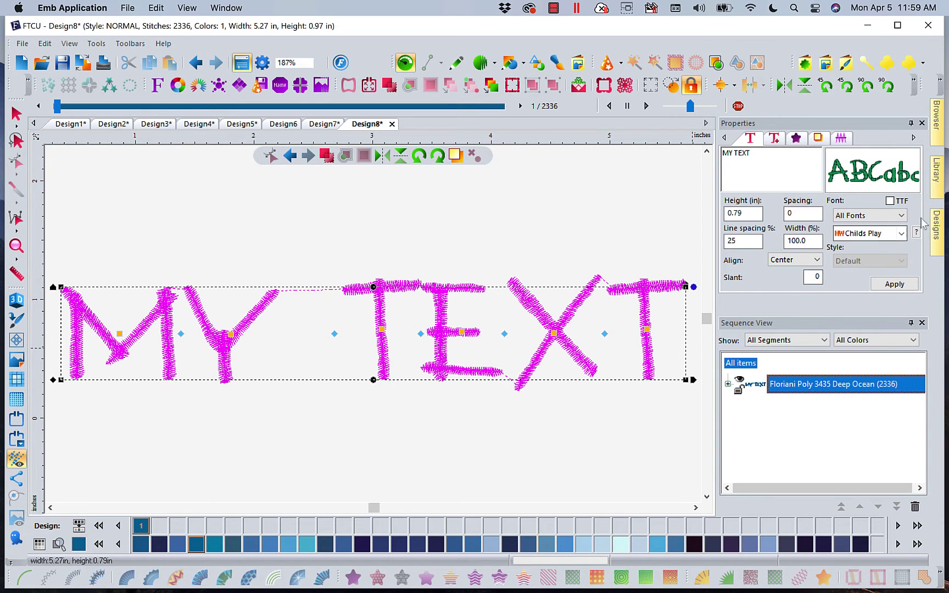
- Browse the Script and Outline font categories and pick Manor for the lettering
click(901, 233)
mouse_move(905, 312)
mouse_down()
mouse_move(910, 324)
mouse_move(904, 253)
mouse_up()
click(605, 196)
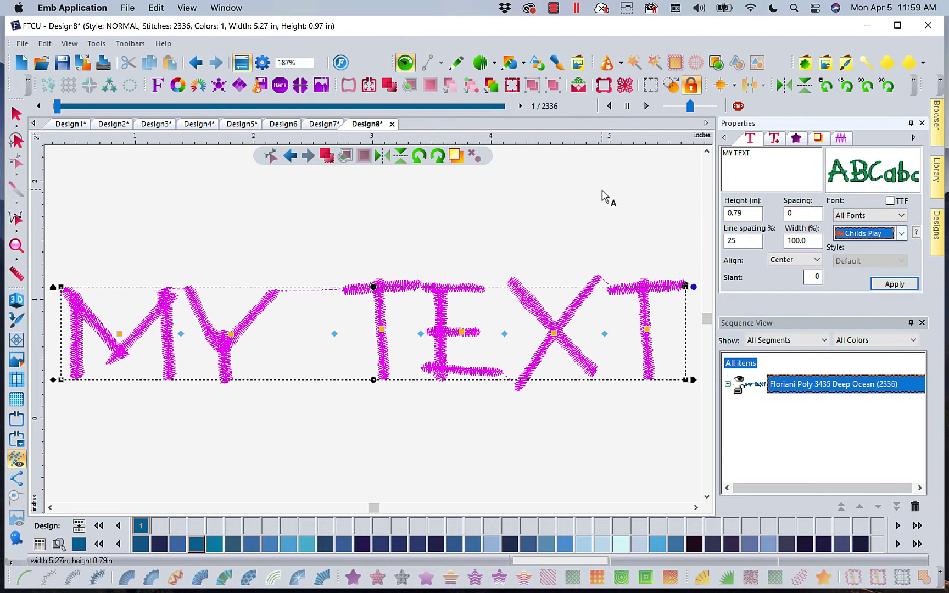
click(901, 216)
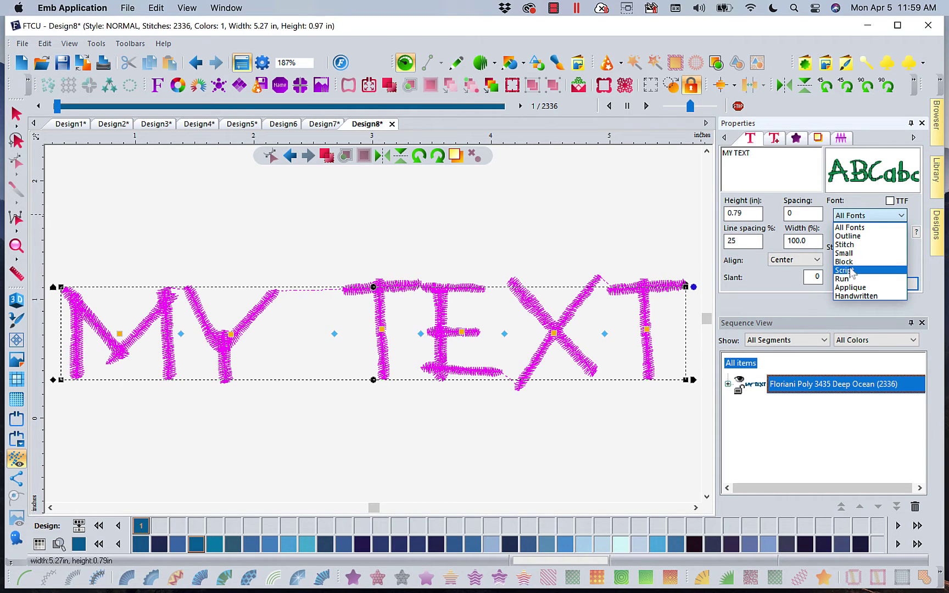
click(848, 270)
click(901, 234)
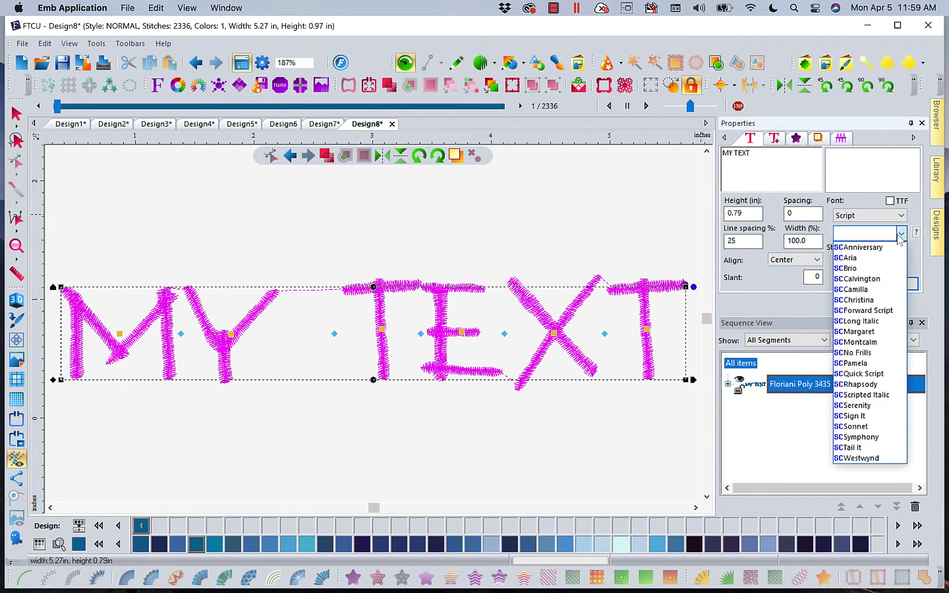
click(901, 216)
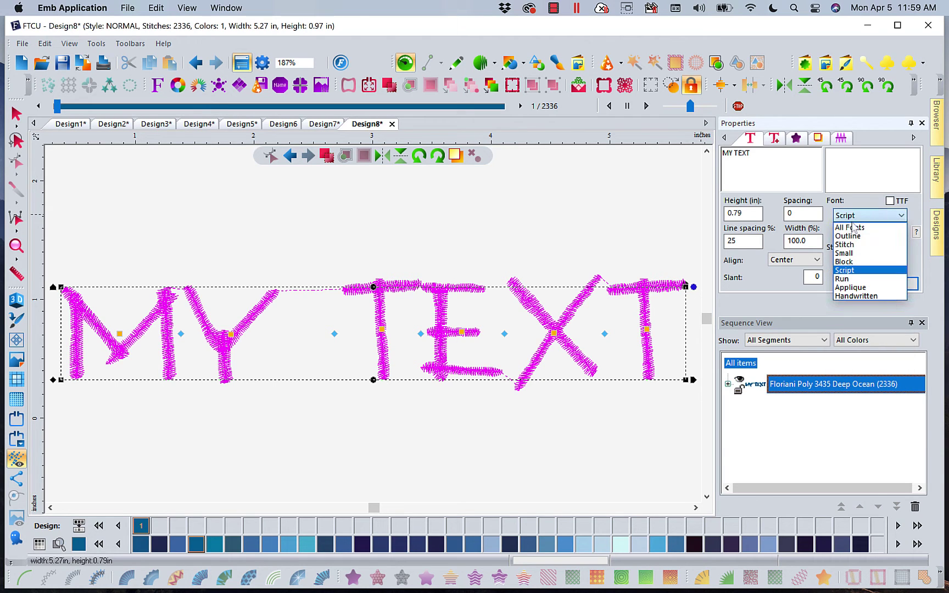
click(848, 236)
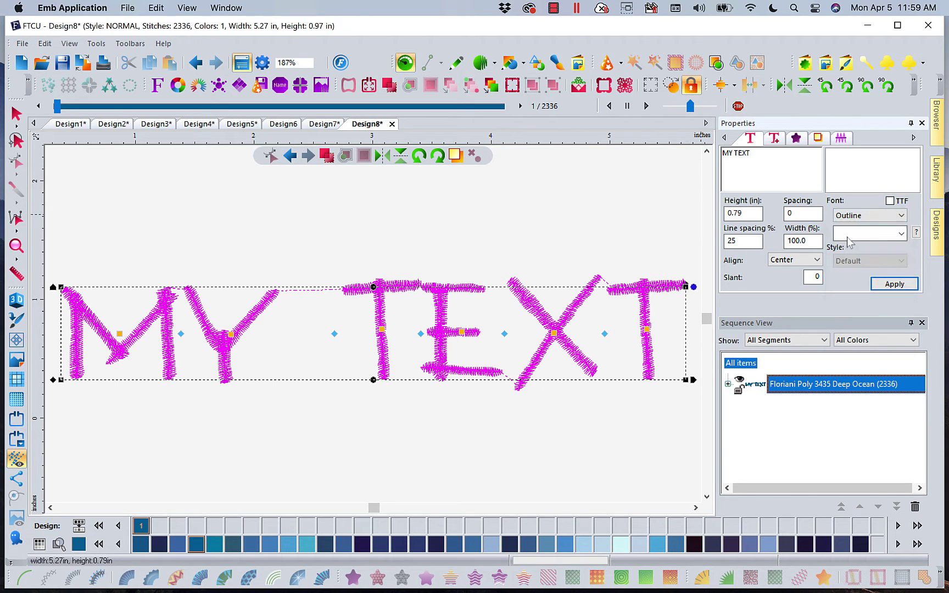
click(902, 235)
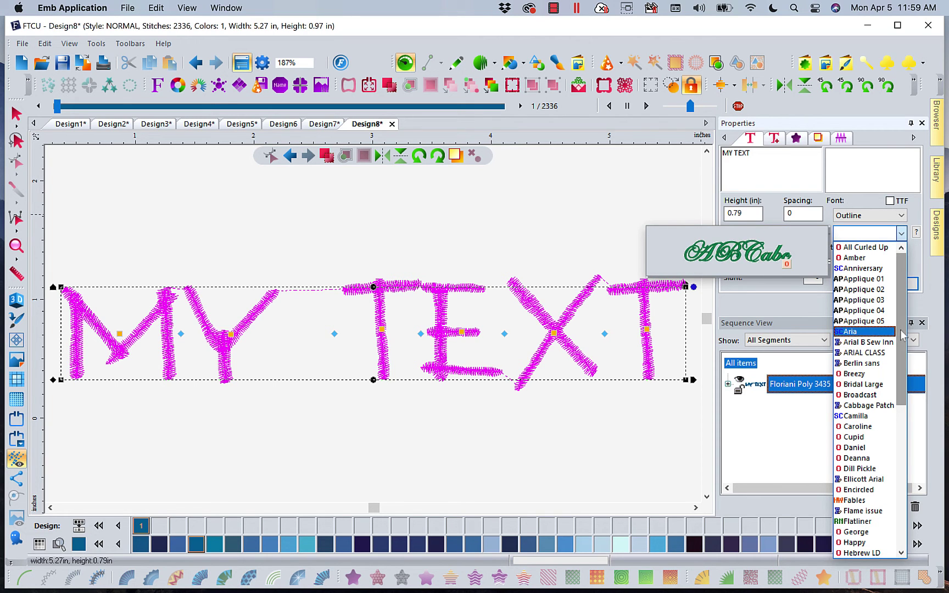
scroll(902, 335, down, 3)
scroll(902, 335, down, 3)
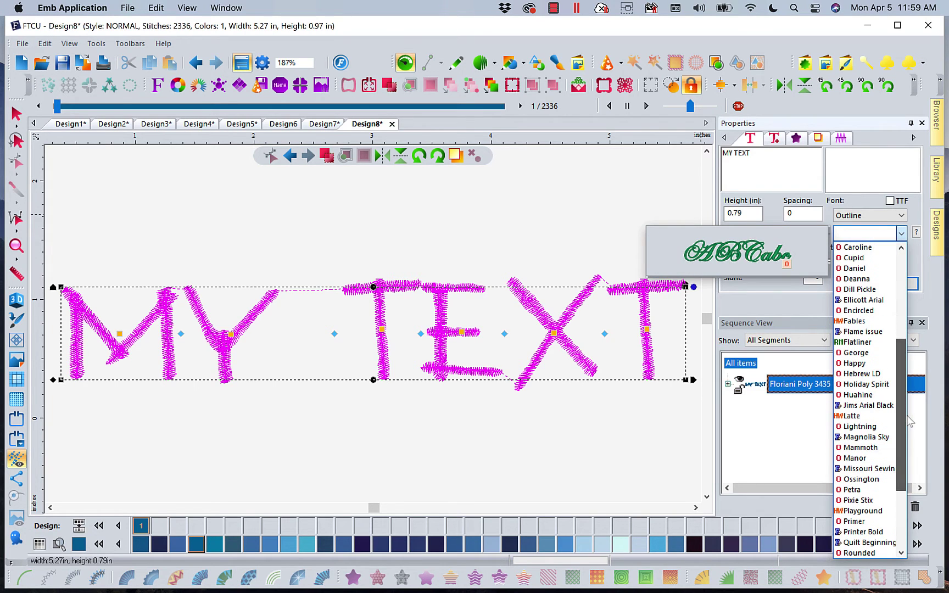
click(855, 459)
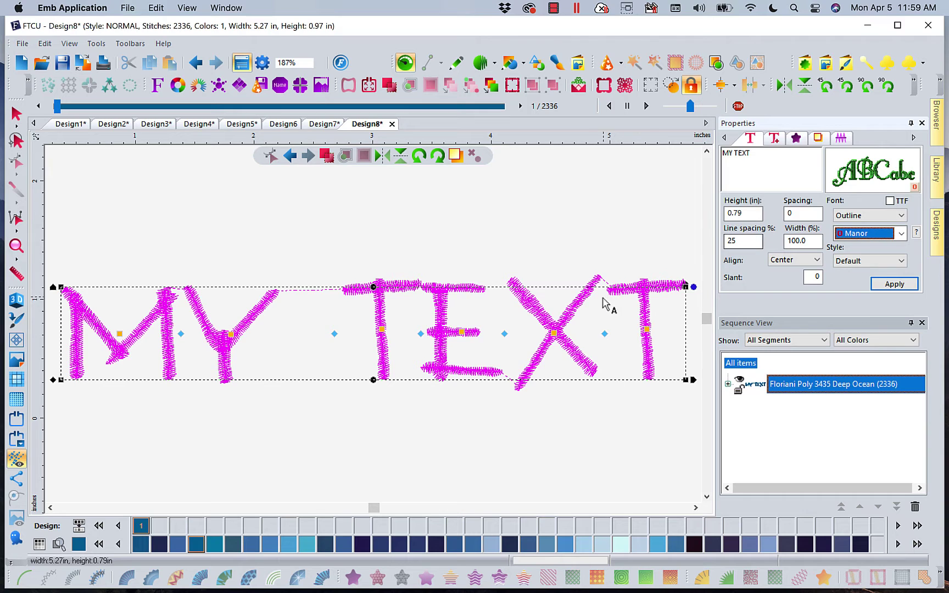
- Change the lettering to 'MR' at 5-inch height and zoom out to see it all
triple_click(763, 155)
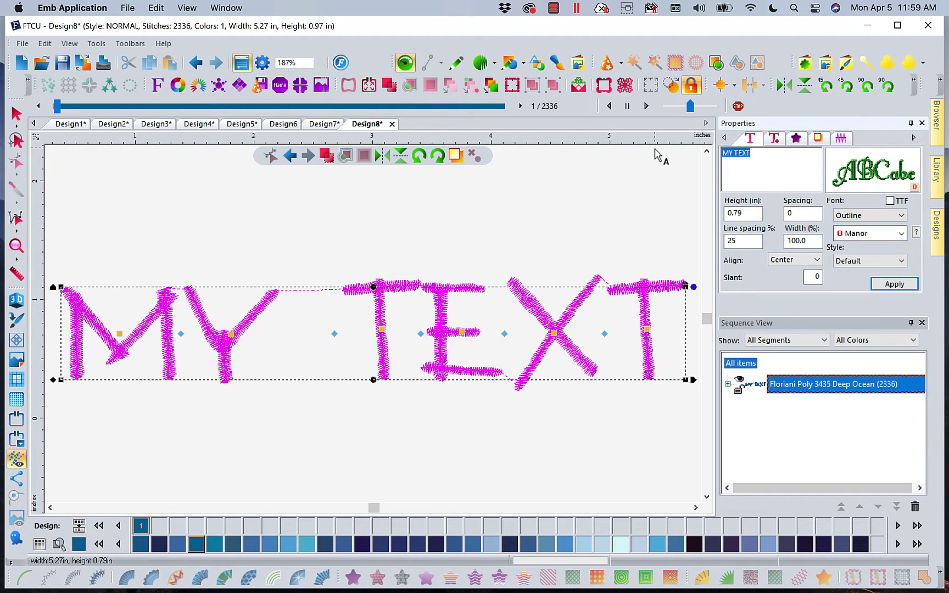
text(MR)
double_click(744, 213)
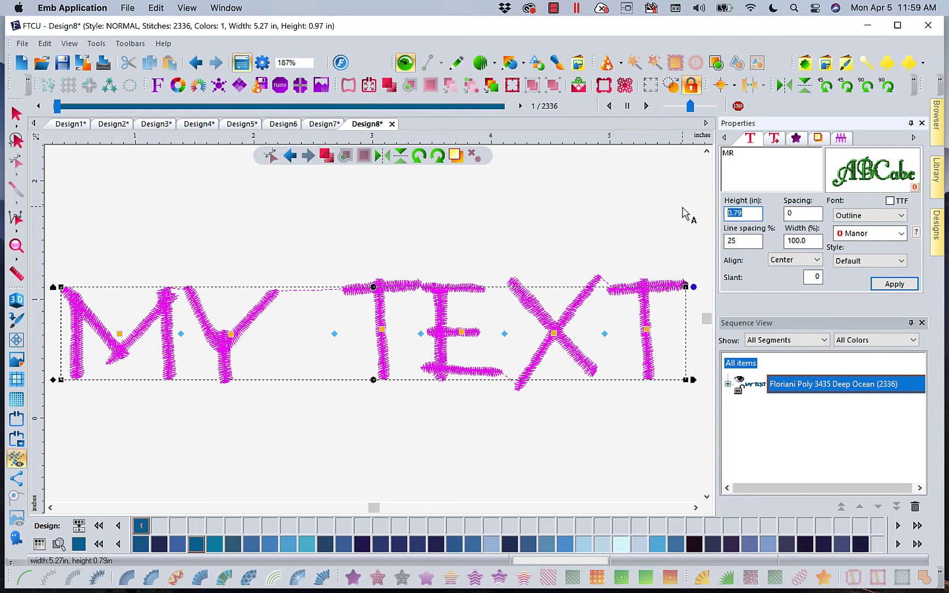
text(5)
click(883, 284)
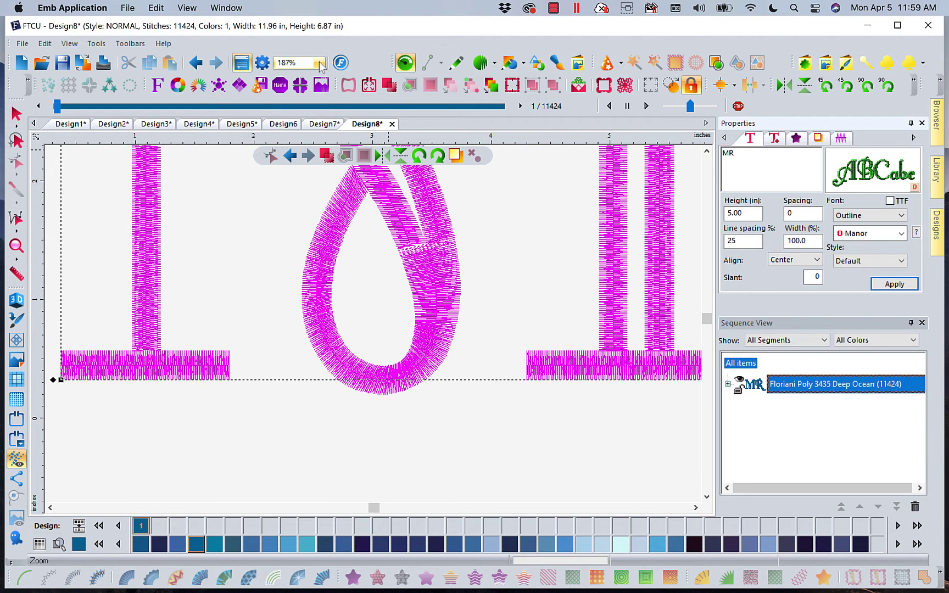
click(318, 62)
click(301, 94)
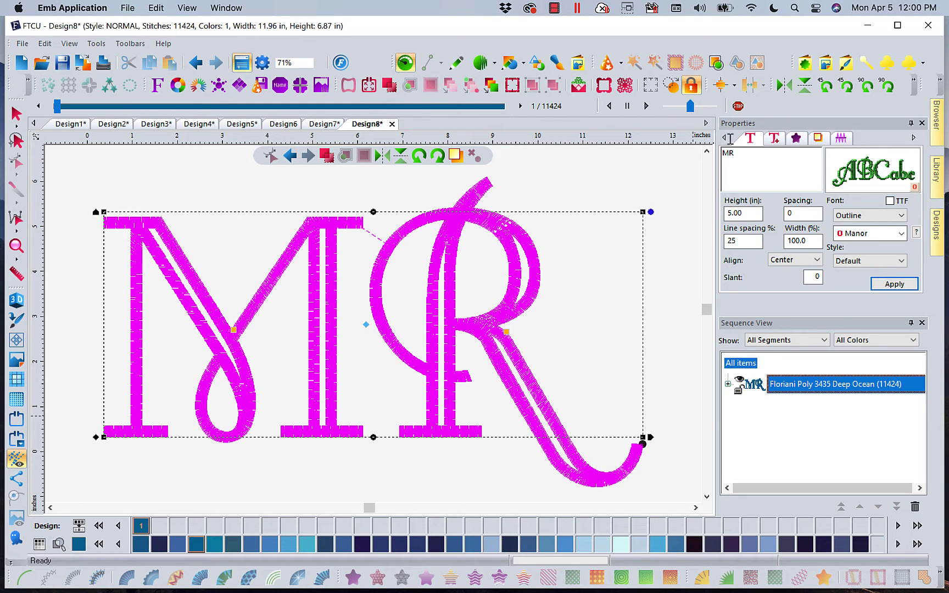
- Make the lettering a single 'R' 3.75 inches high, centred on the canvas
drag(740, 153, 682, 158)
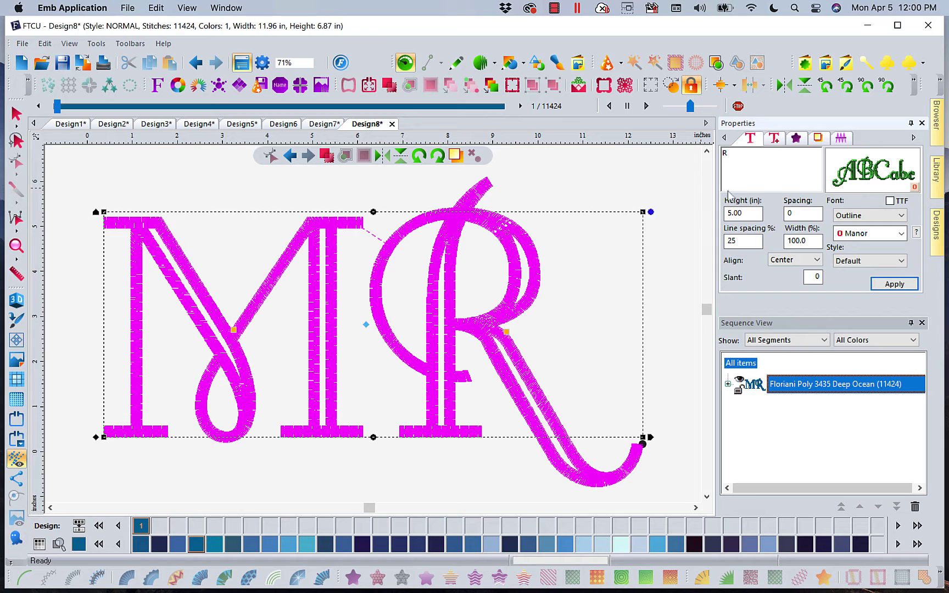
double_click(743, 213)
text(3.75)
click(886, 281)
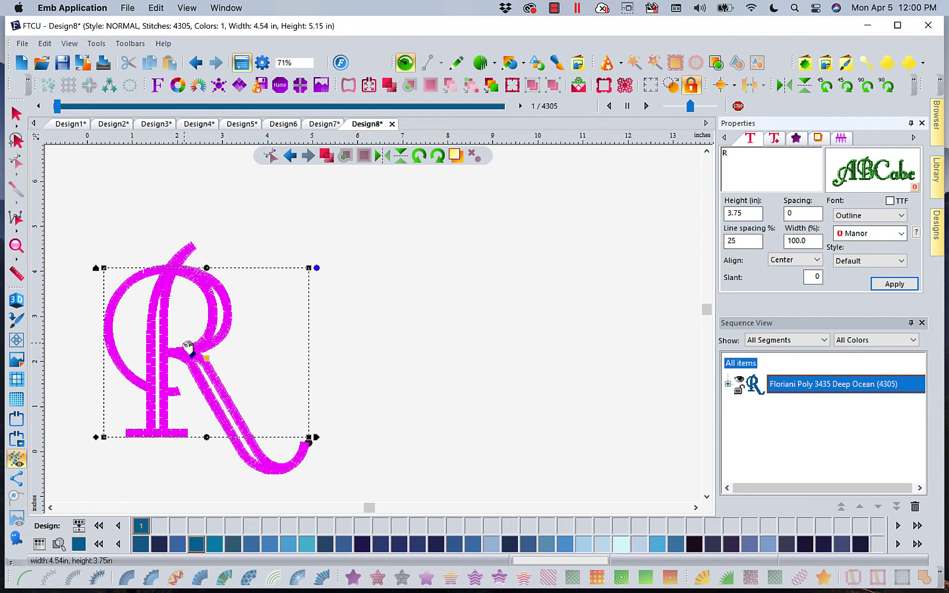
mouse_move(187, 350)
mouse_down()
mouse_move(388, 307)
mouse_move(377, 304)
mouse_up()
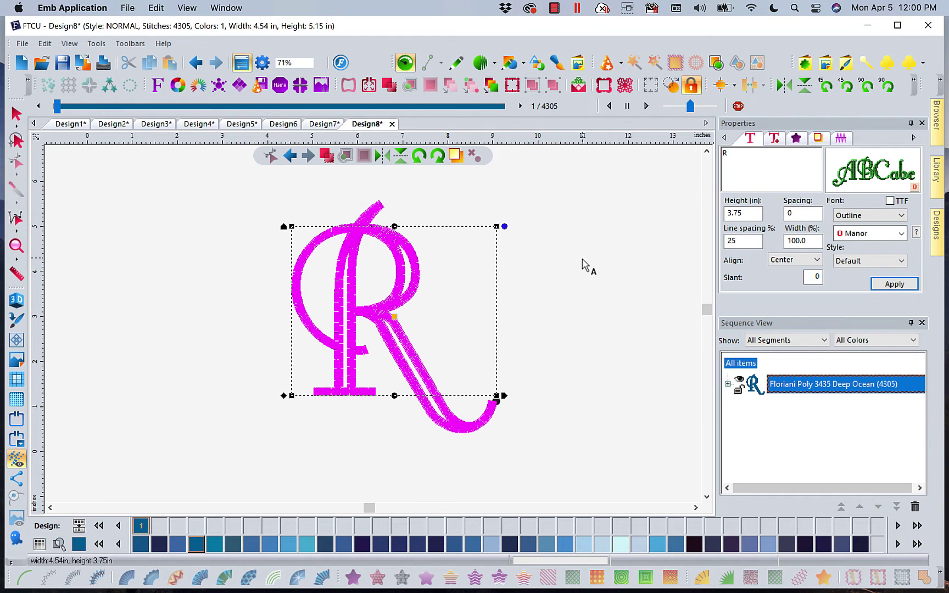
- Deselect the R and view it as a realistic 3D stitched preview
click(583, 261)
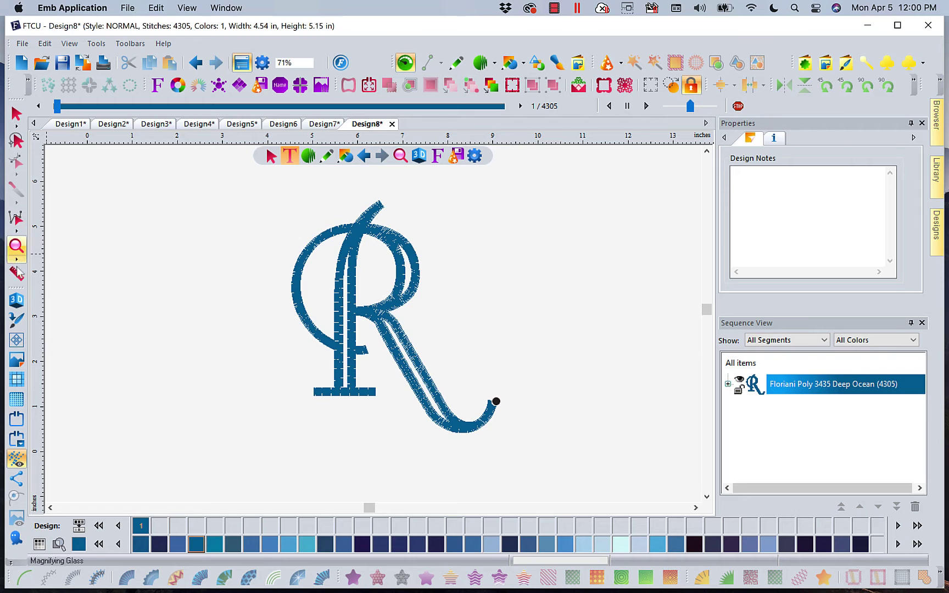
click(18, 301)
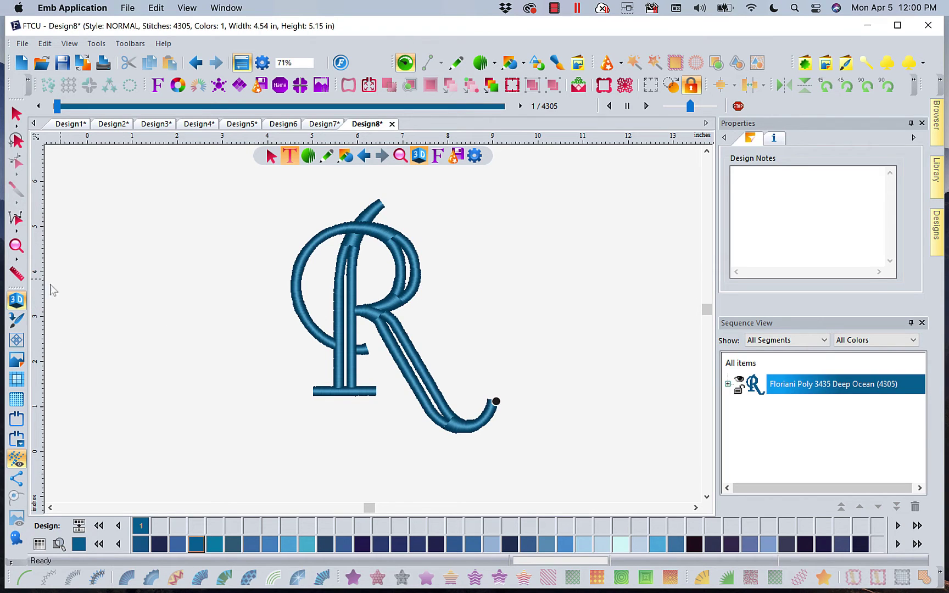
click(18, 277)
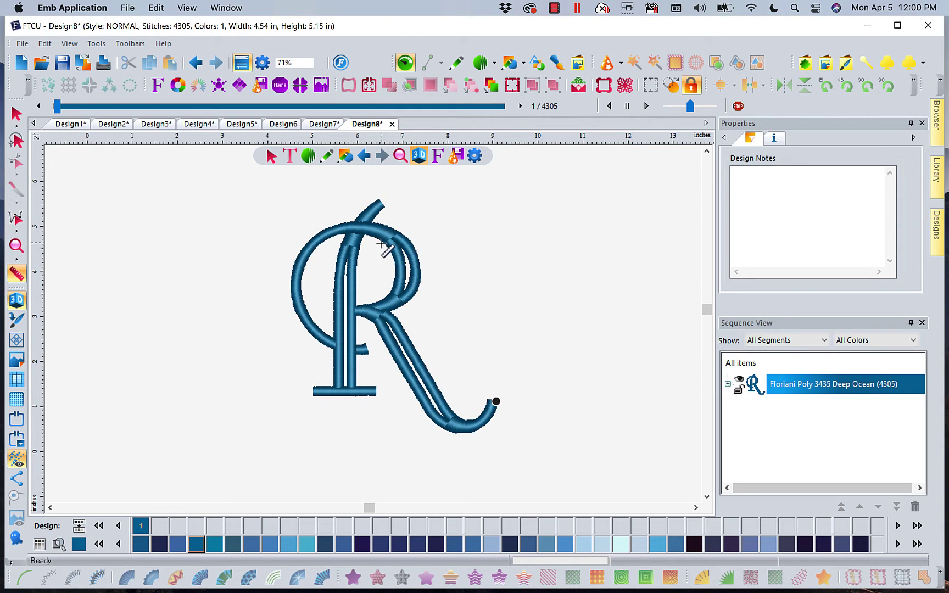
- Measure about 0.41 inch across the top of the R, then reselect the letter
drag(383, 244, 399, 234)
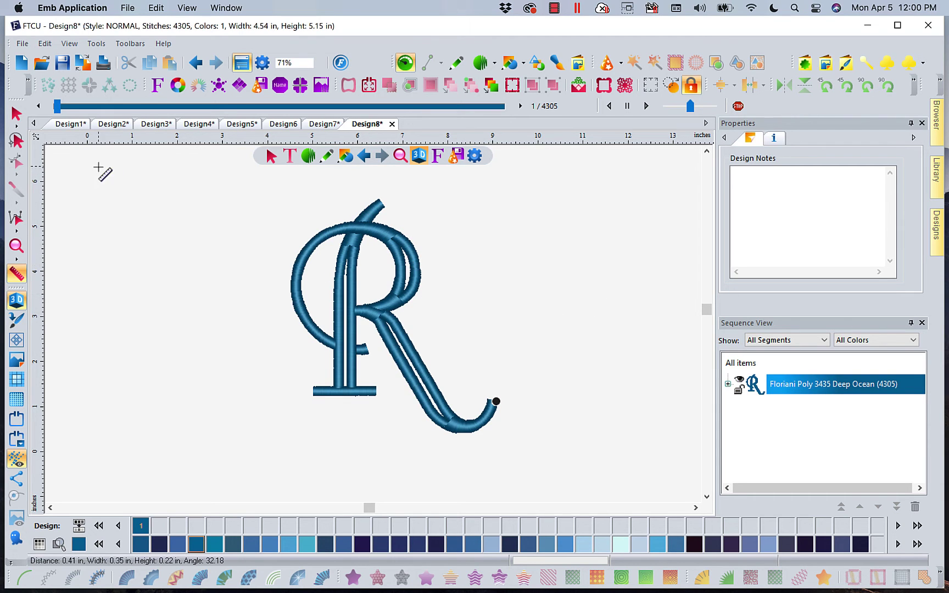
click(16, 113)
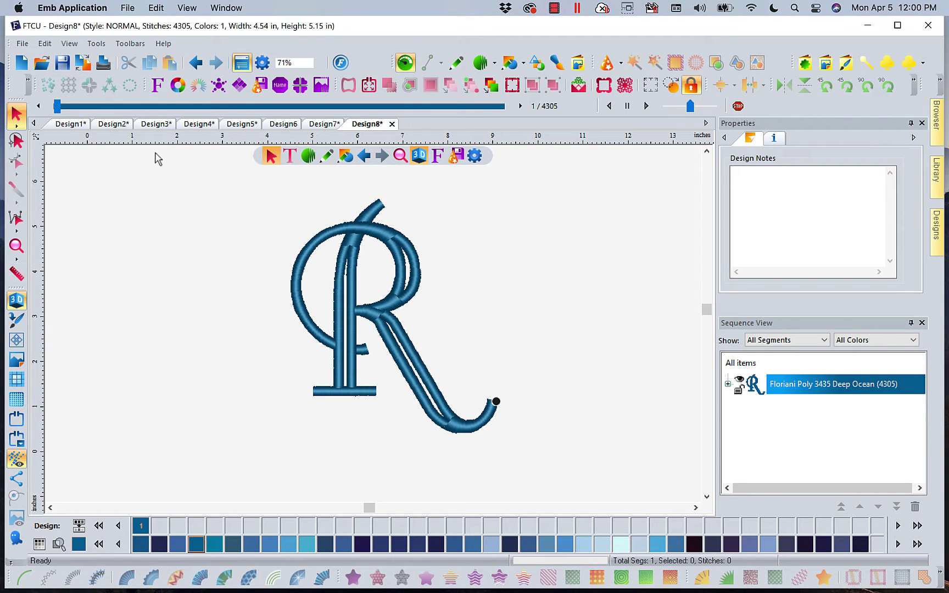
click(370, 240)
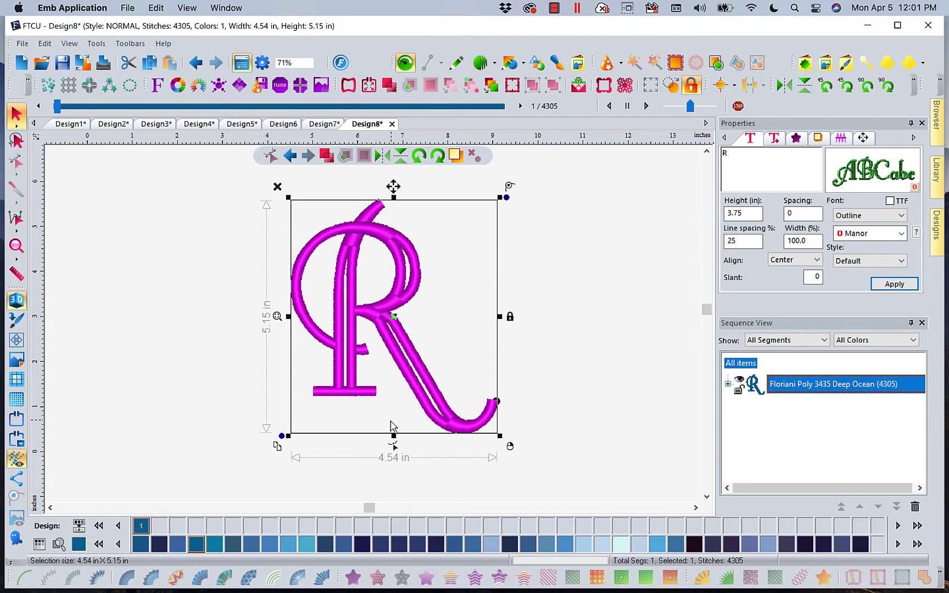
- Give the R a Snake Skin fill pattern, raising it to 8,966 stitches
click(614, 216)
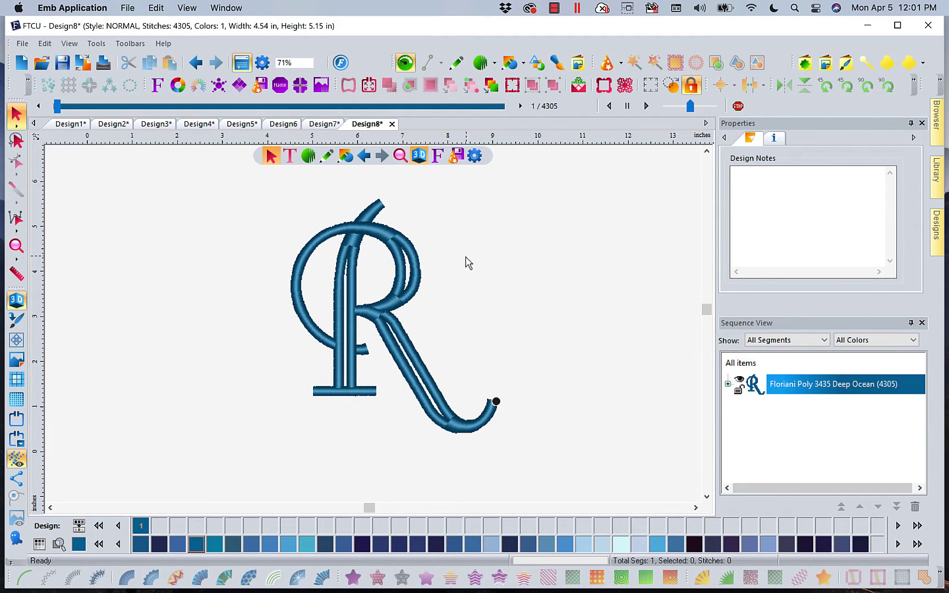
click(394, 301)
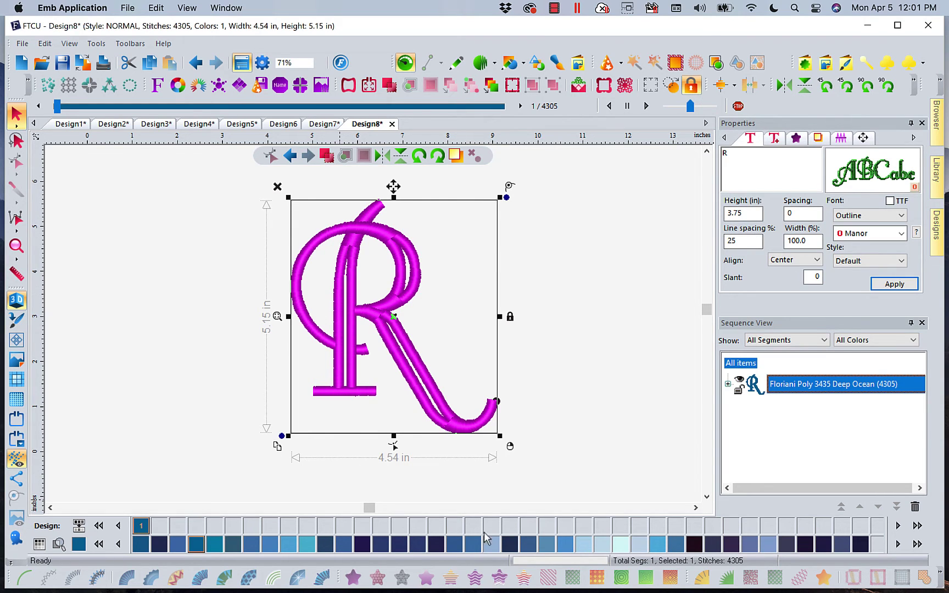
click(796, 139)
click(907, 180)
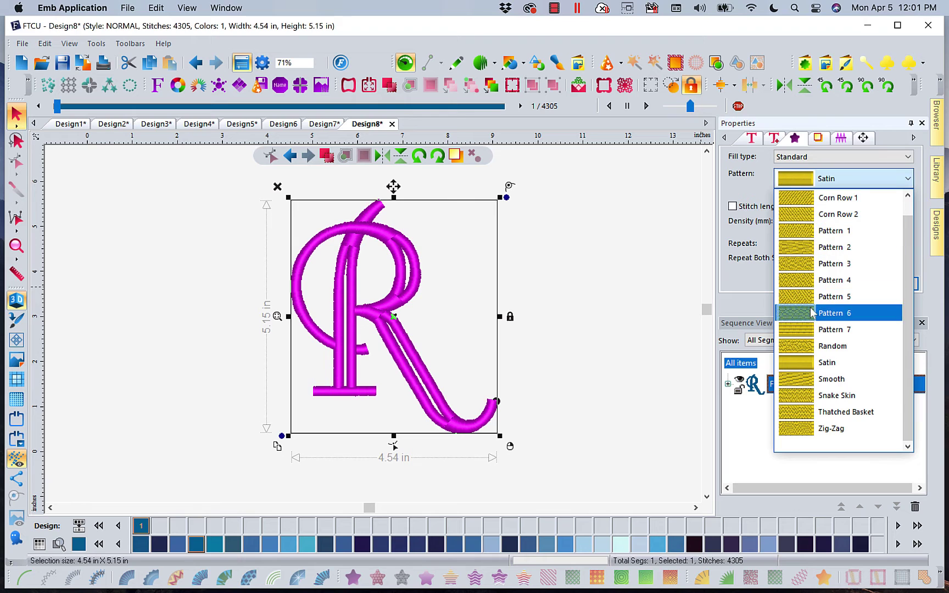
click(813, 396)
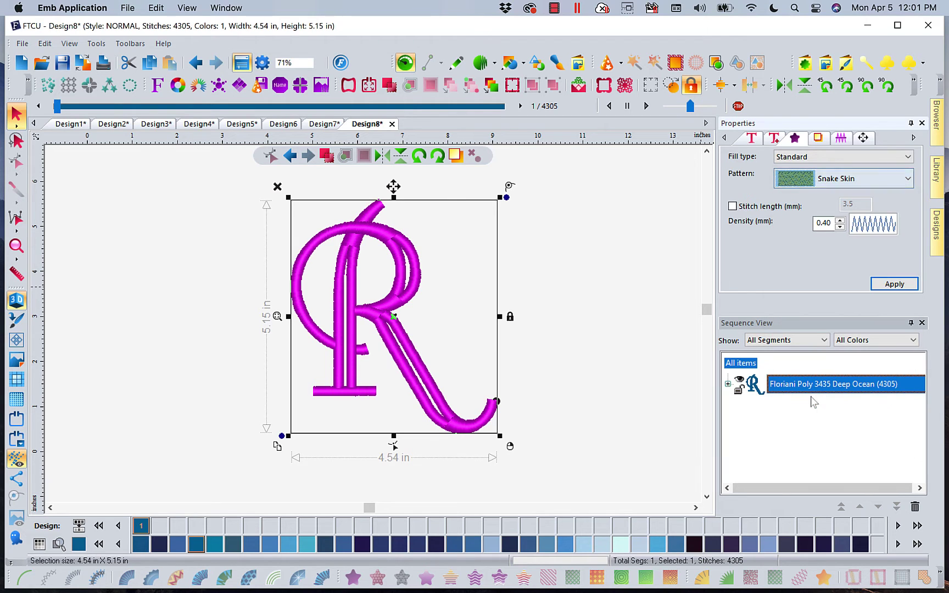
click(894, 284)
click(619, 325)
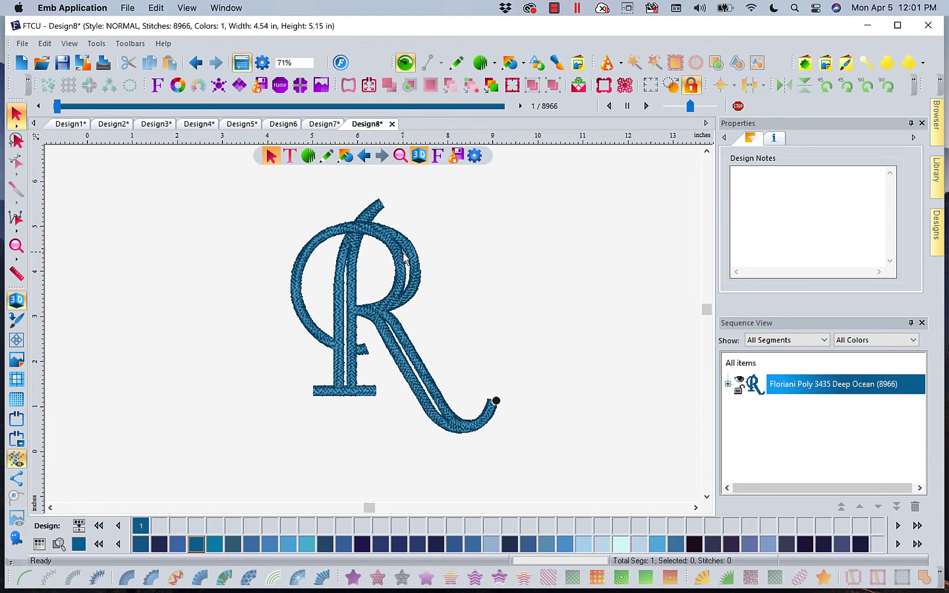
- Add an Auto Nap Blocker under the selected R with a 0.10-inch outline offset
click(377, 232)
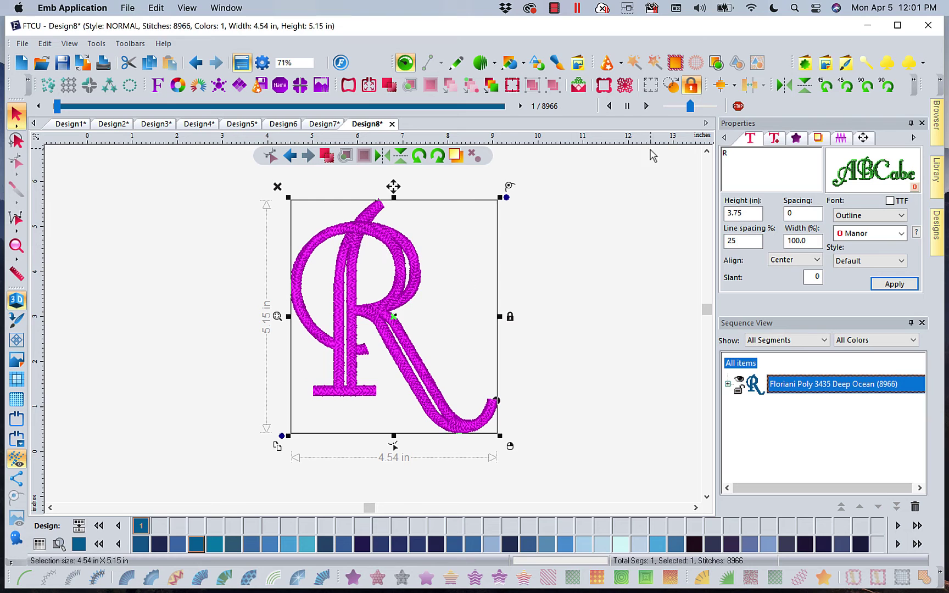
click(676, 64)
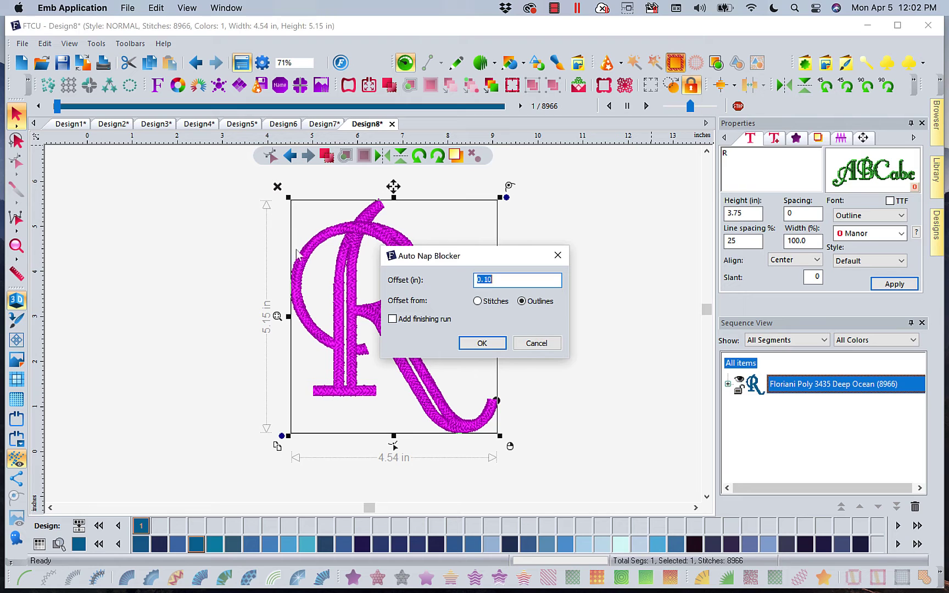
click(491, 346)
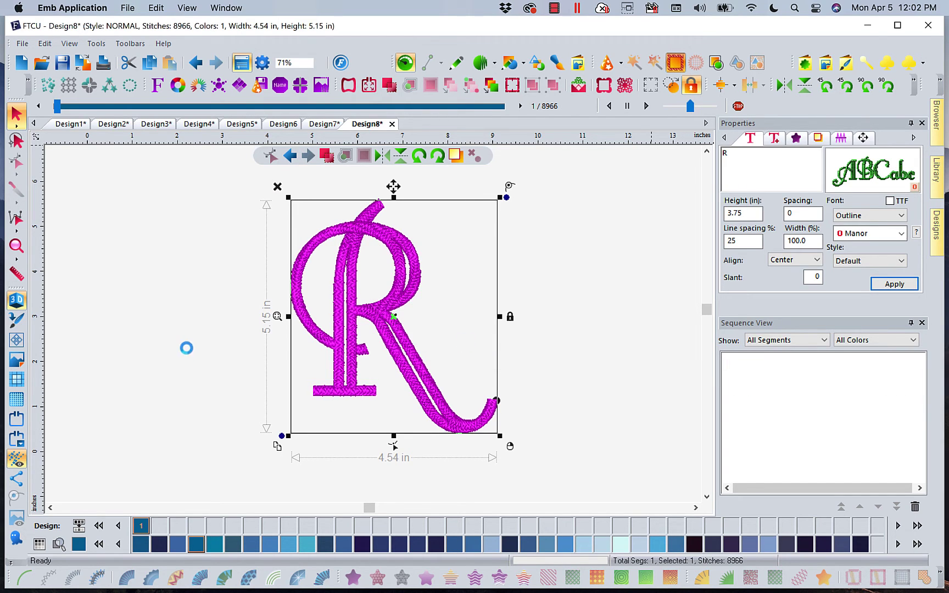
- Turn off the 3D preview, colour the nap blocker mesh Light Blue, and deselect the R
click(17, 304)
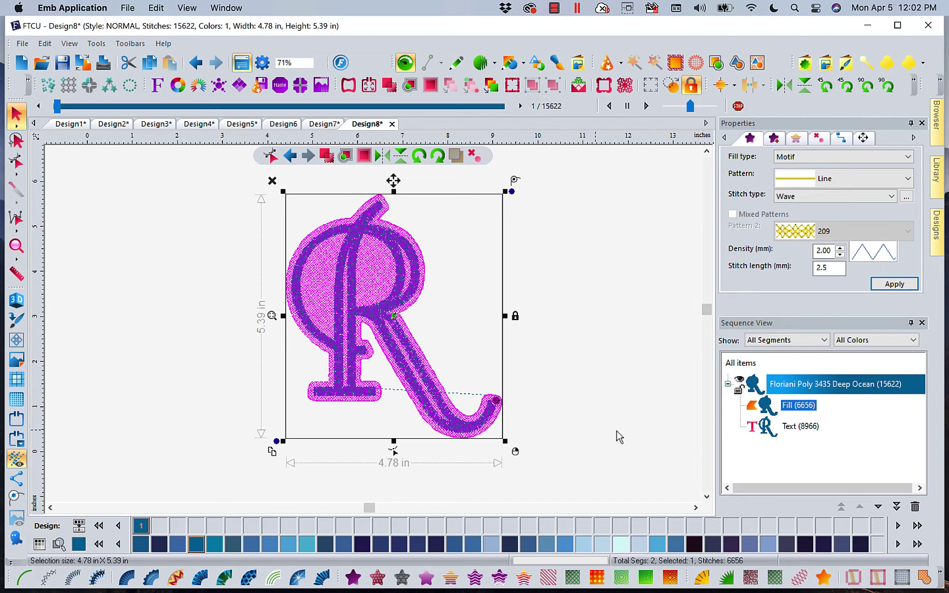
click(603, 546)
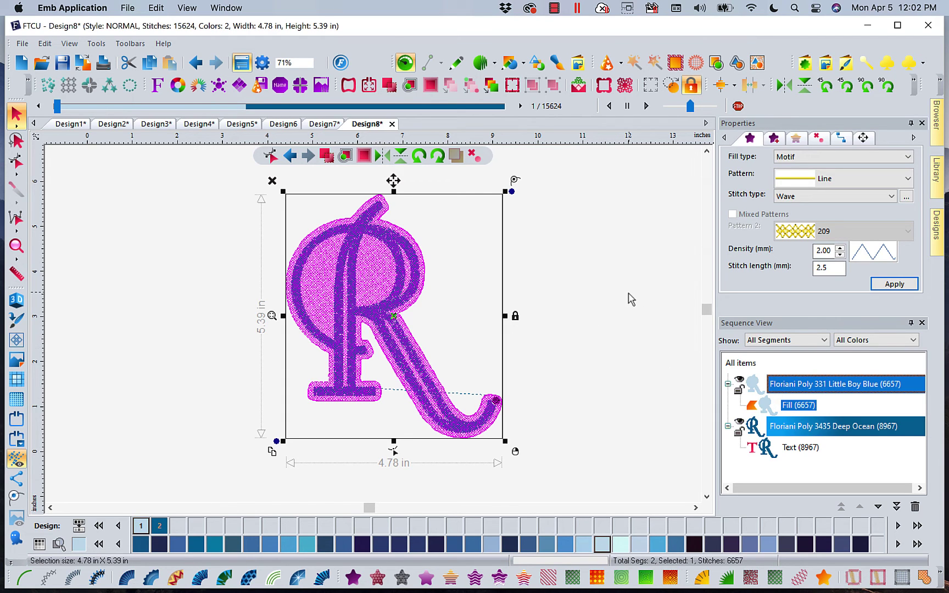
click(596, 308)
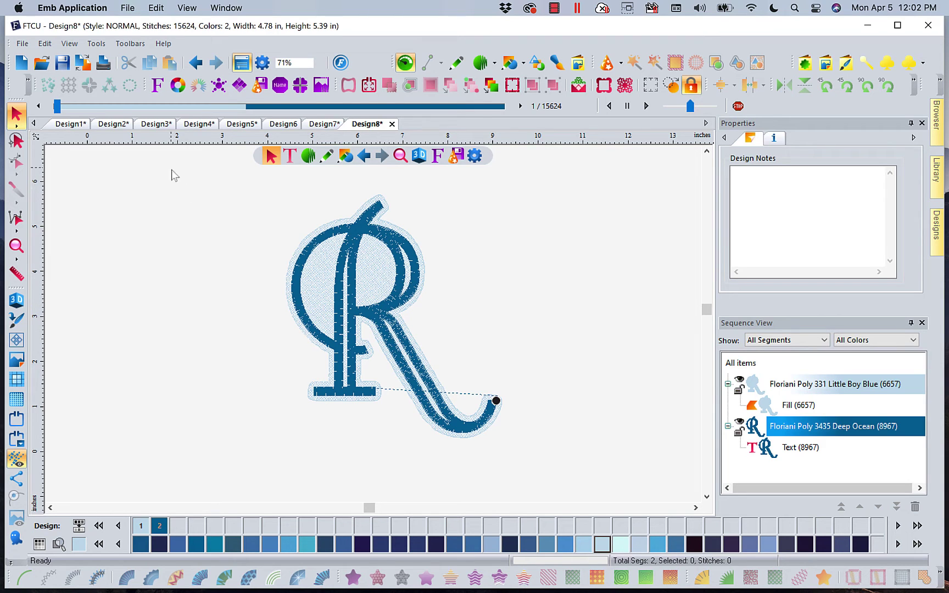
click(22, 43)
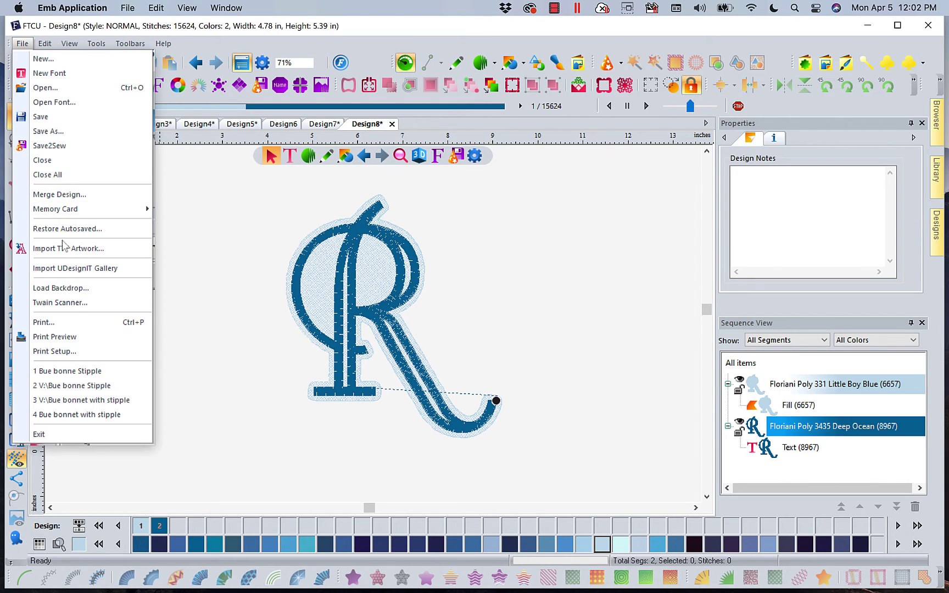
click(67, 341)
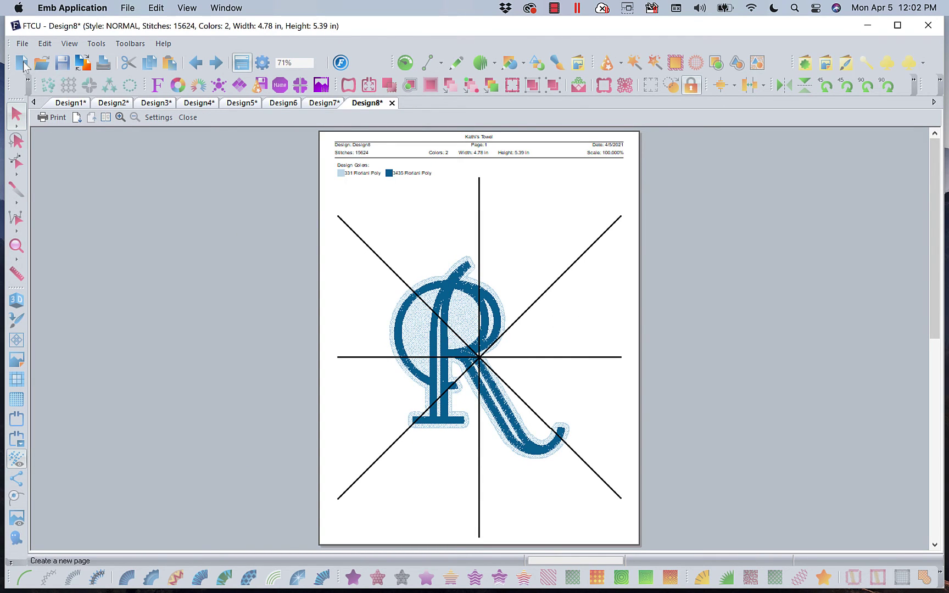
click(188, 117)
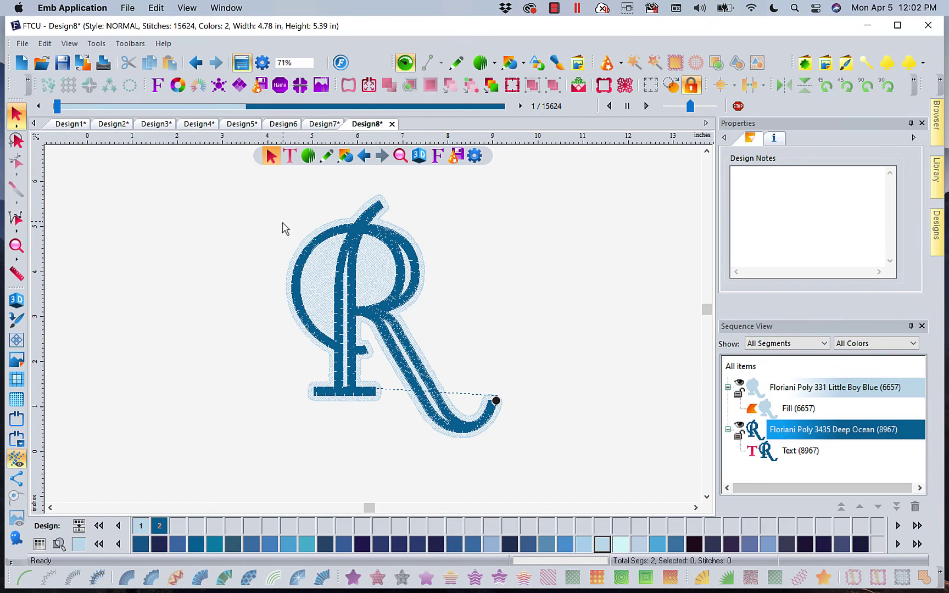
- Look through the Design1 and Design2 towel photos, ending on the Design3 K template photo
click(80, 125)
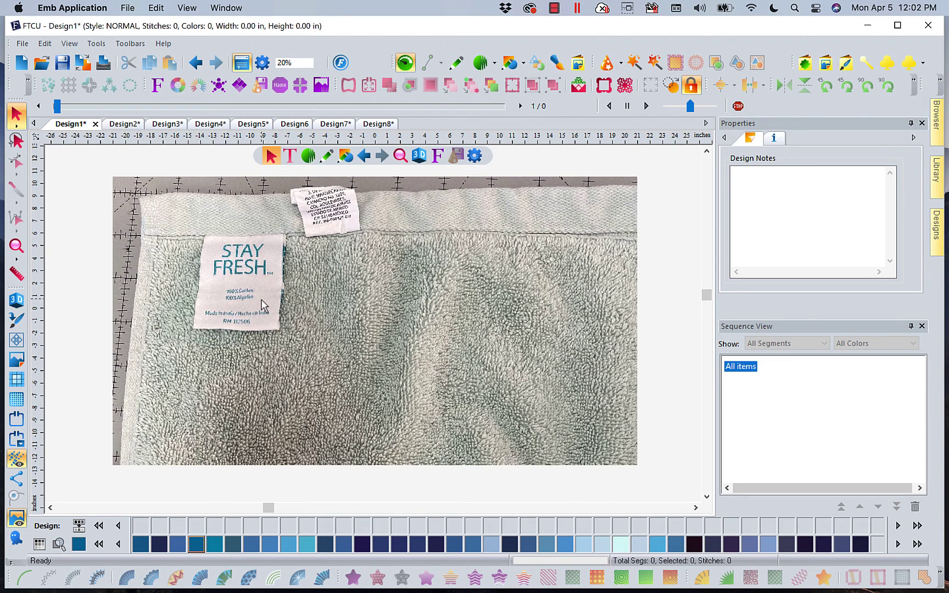
click(130, 124)
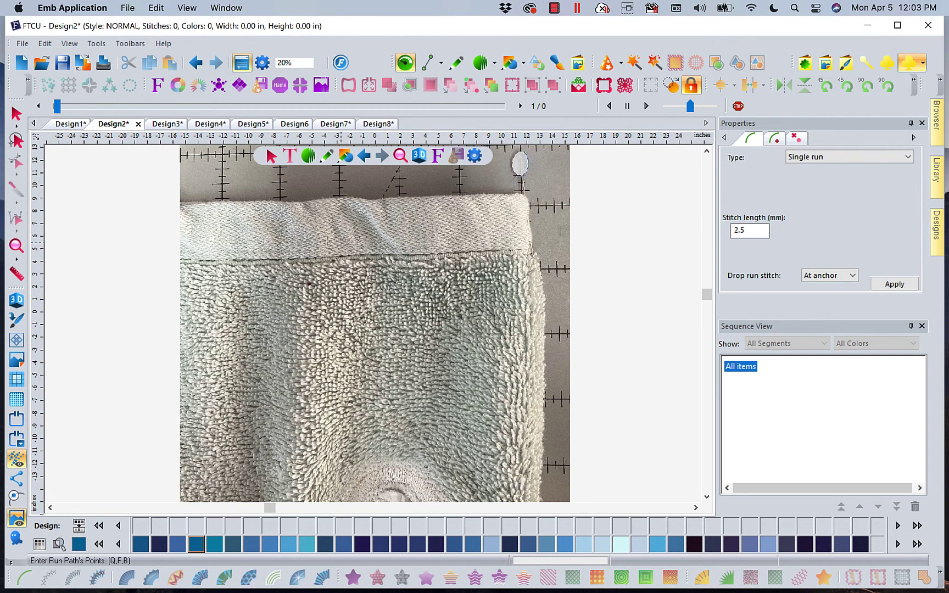
click(167, 127)
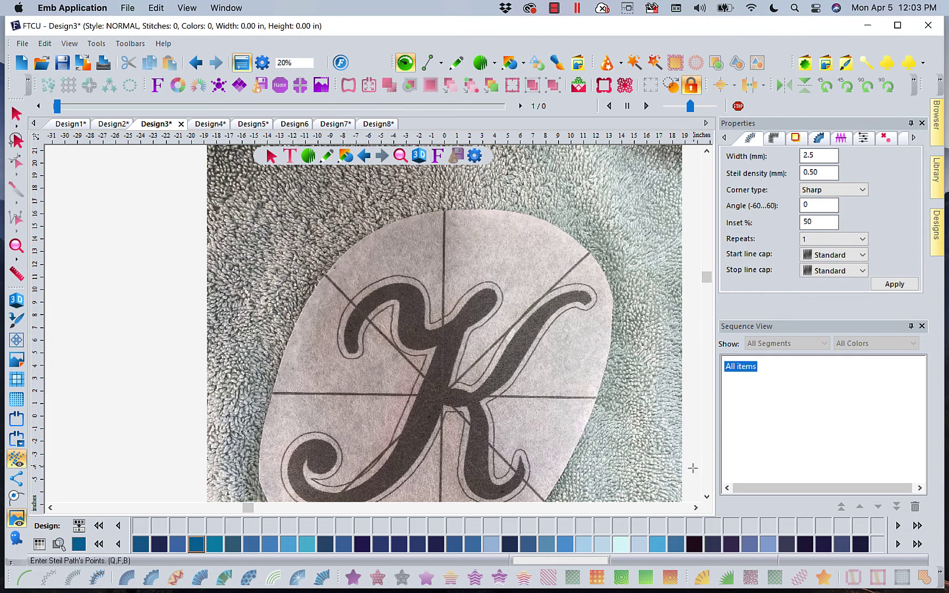
click(708, 497)
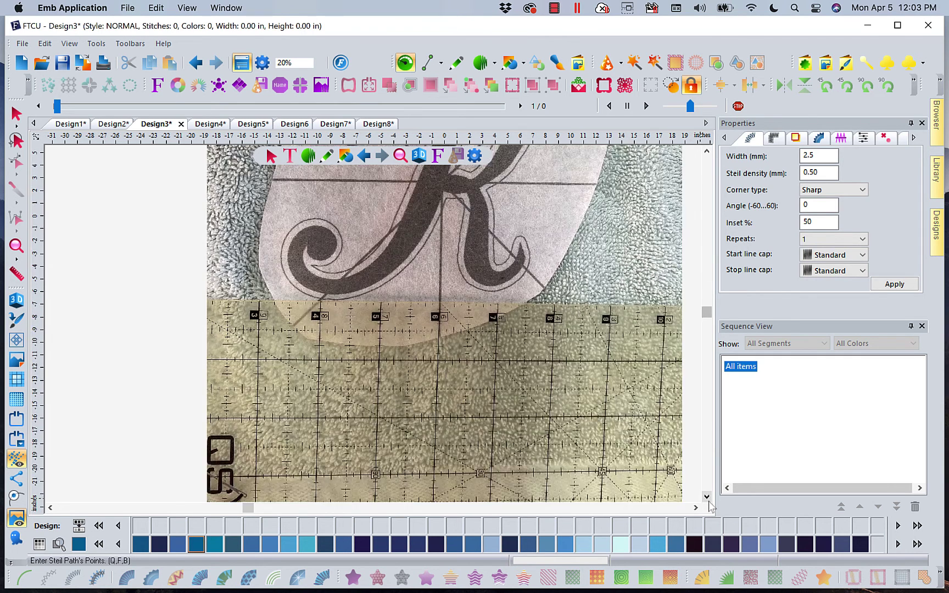
click(708, 499)
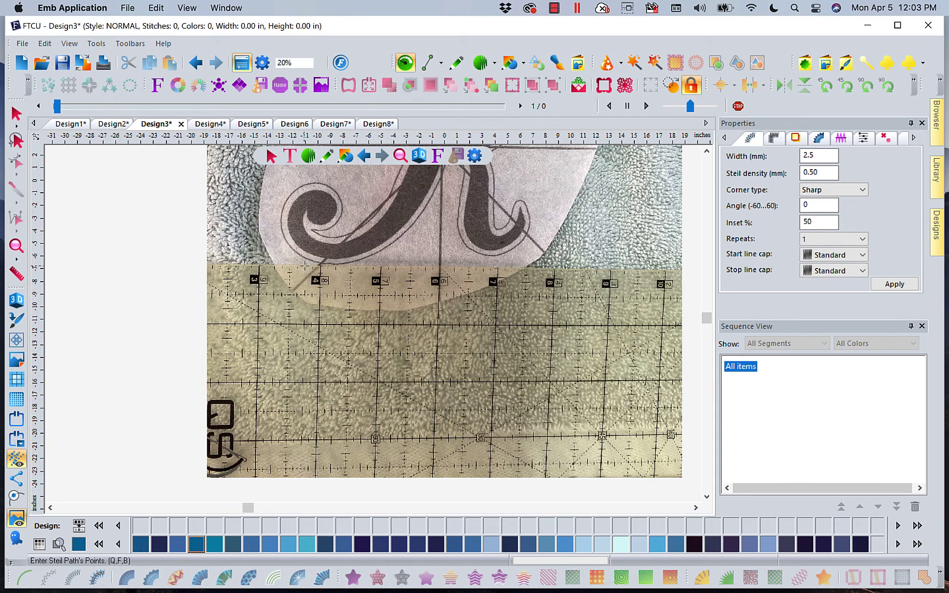
click(706, 483)
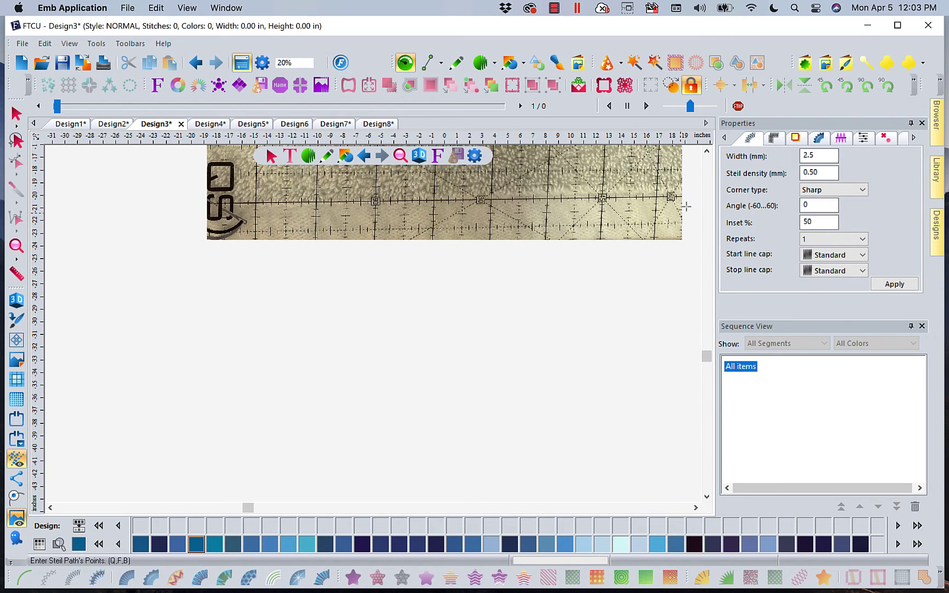
click(707, 152)
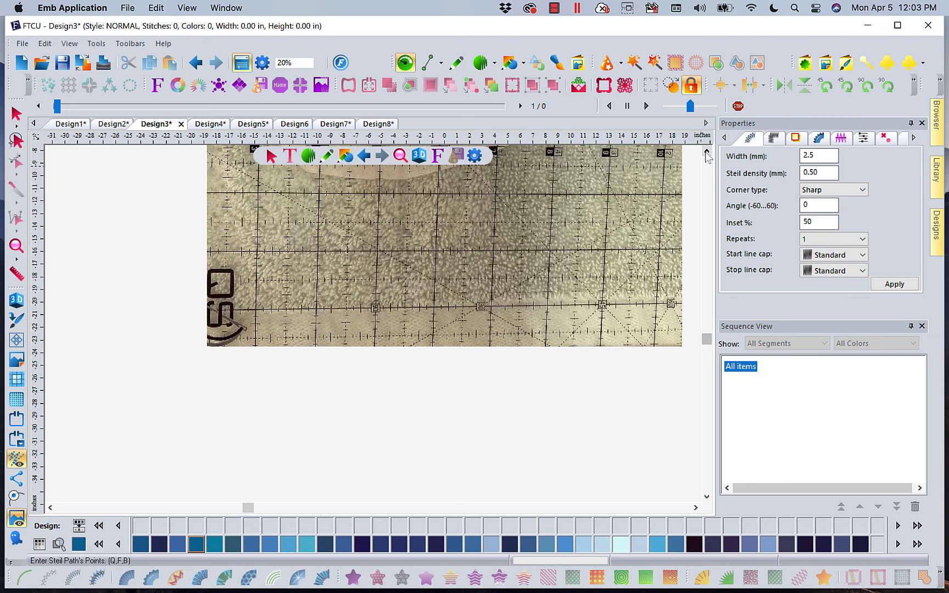
click(707, 152)
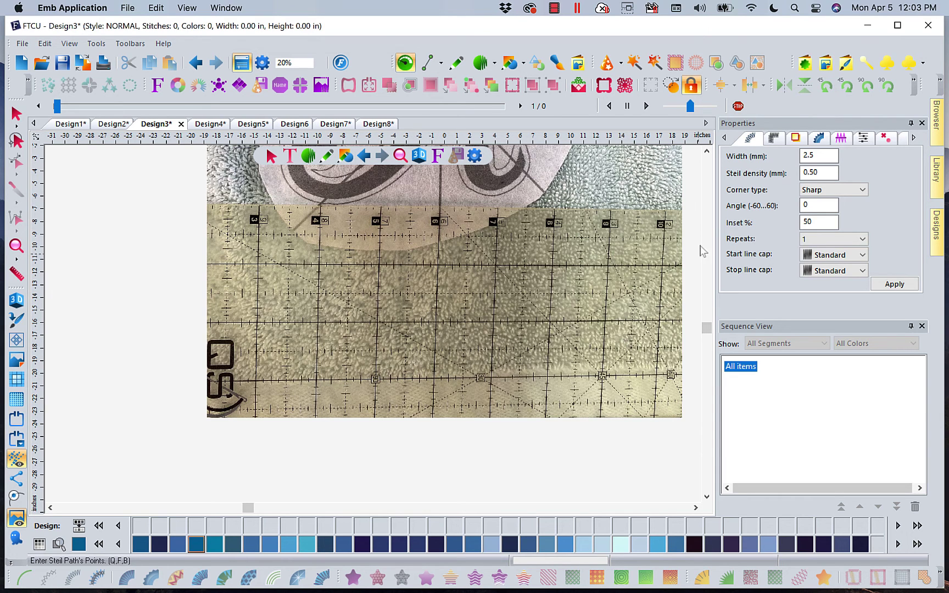
click(707, 152)
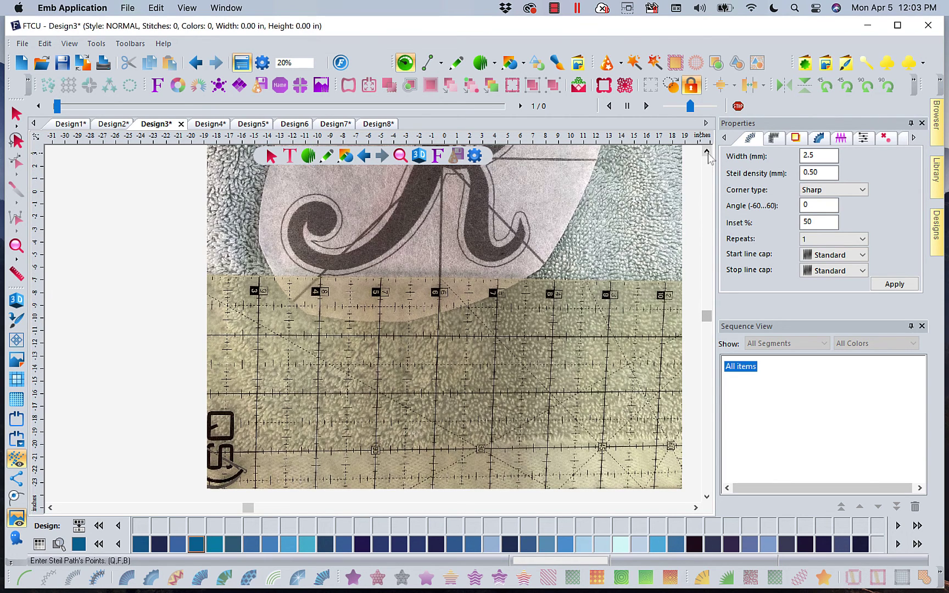
click(707, 151)
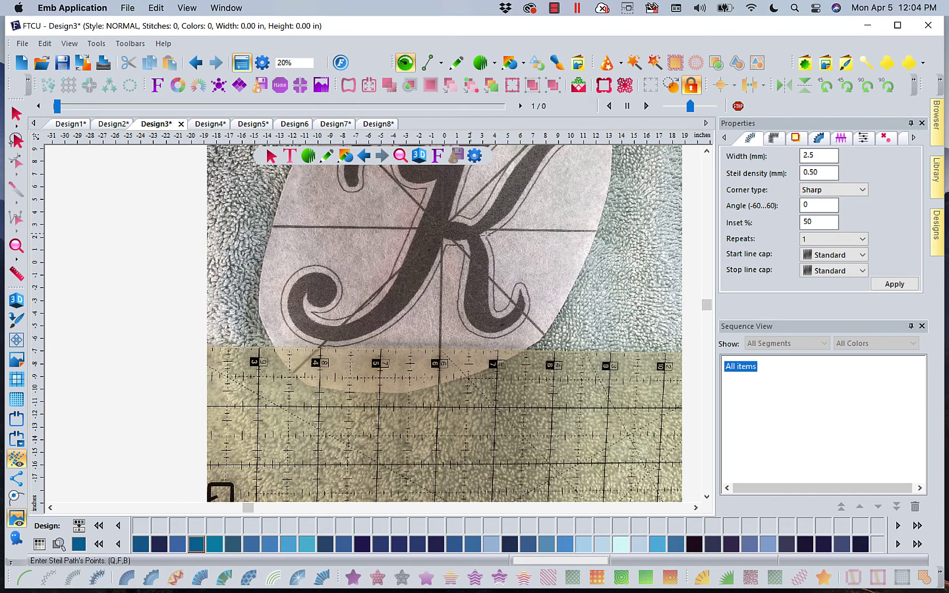
- Place a path point at the K's crossing, then view the Design4 and Design5 towel photos
scroll(707, 152, up, 1)
scroll(708, 153, up, 1)
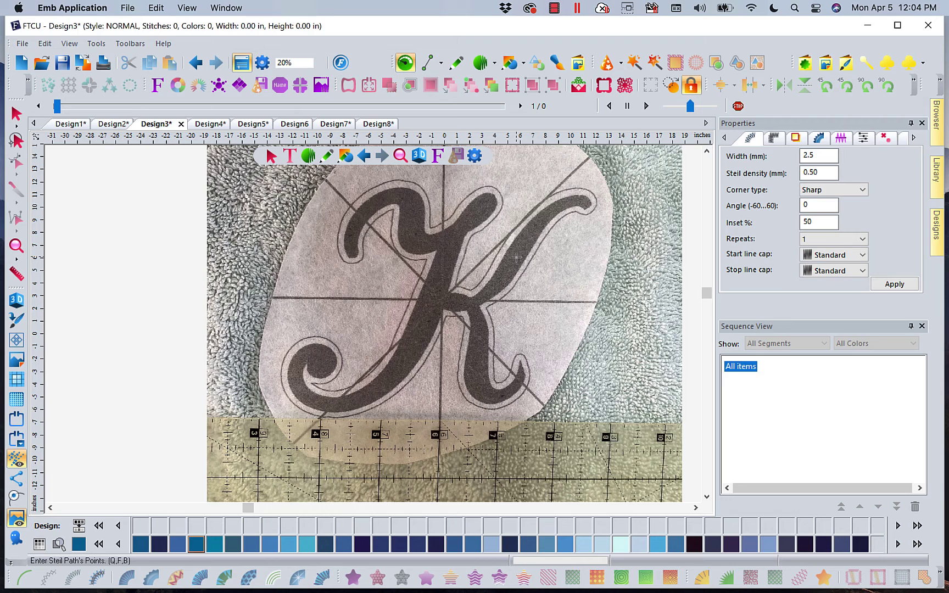
click(440, 300)
click(209, 125)
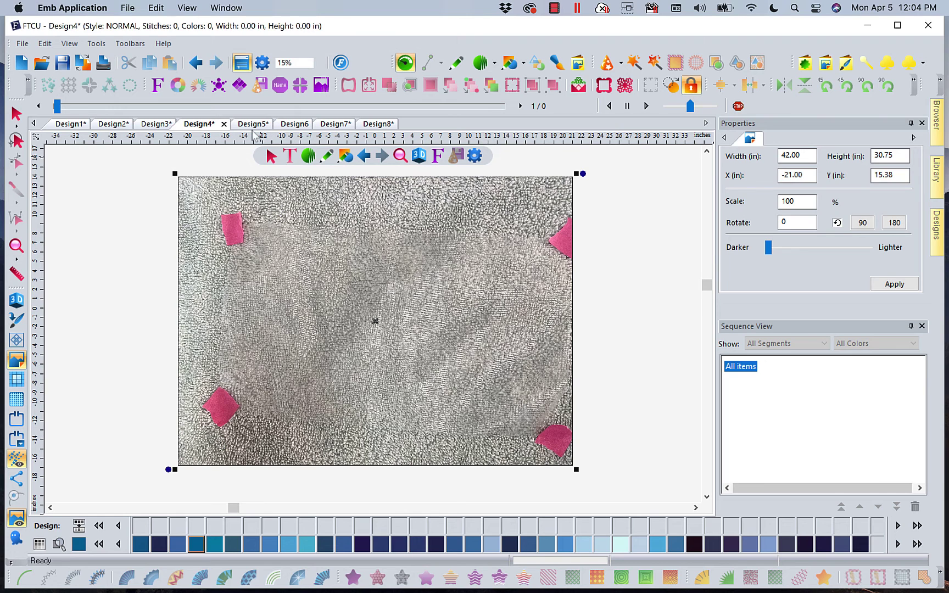
click(248, 127)
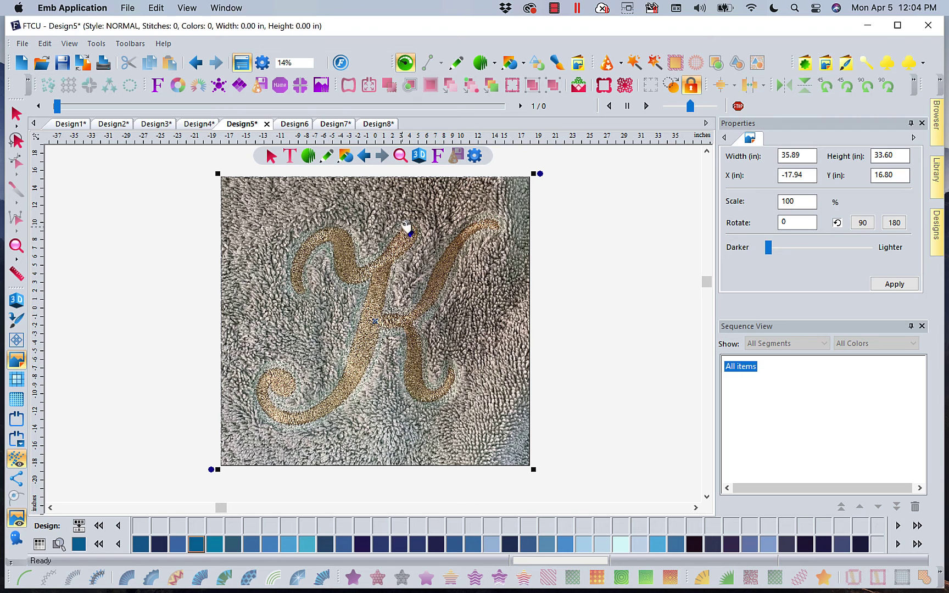
click(402, 160)
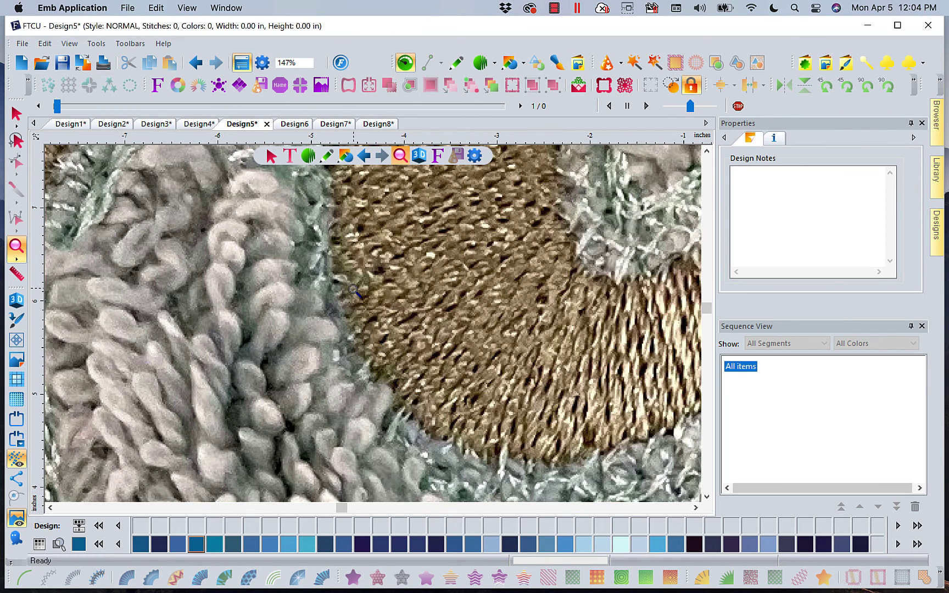
click(336, 266)
click(319, 64)
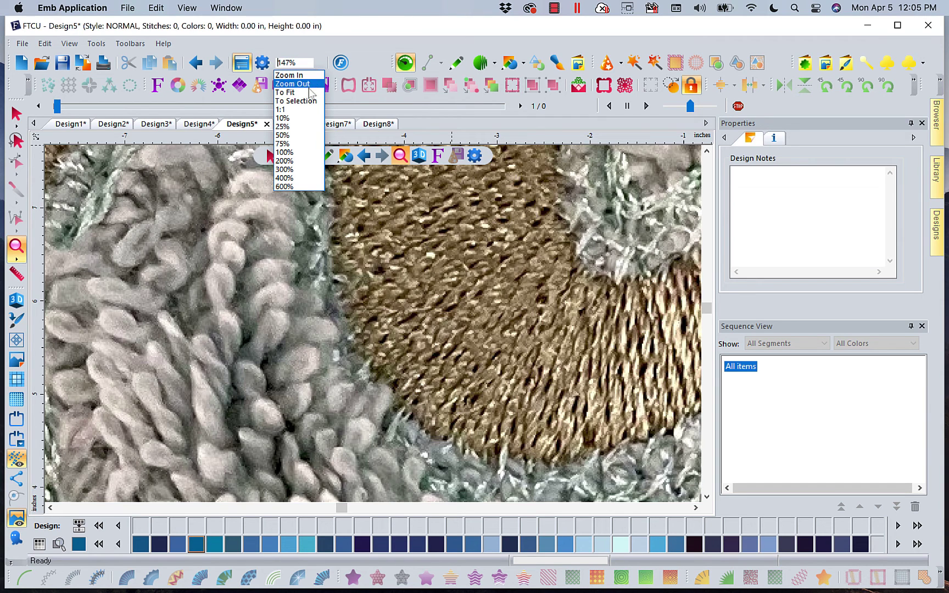
click(311, 84)
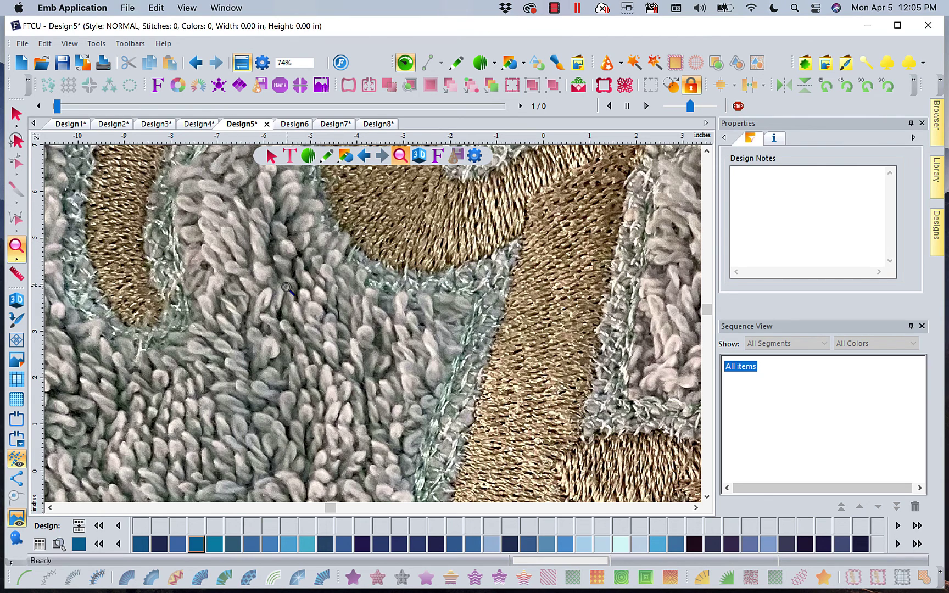
click(707, 151)
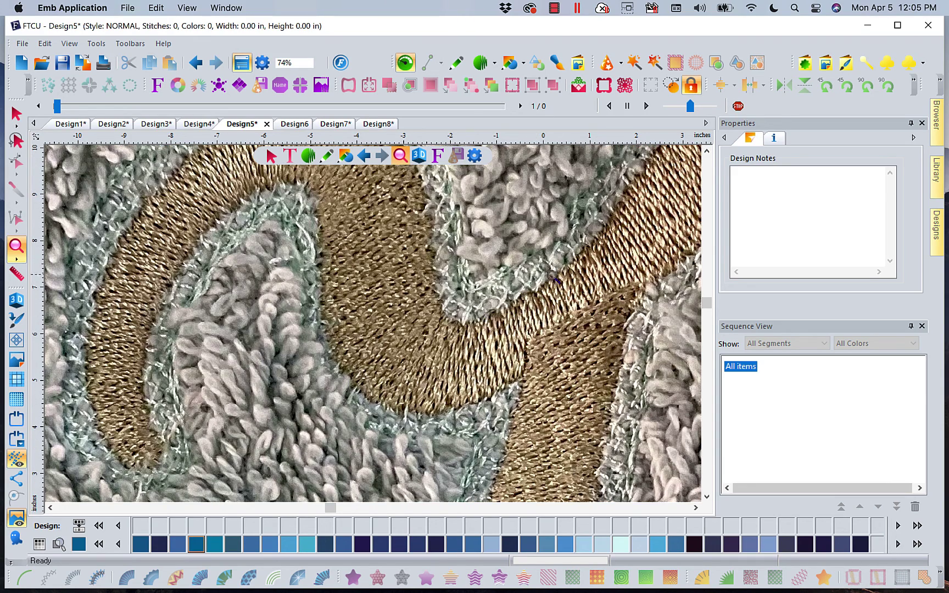
click(320, 65)
click(291, 85)
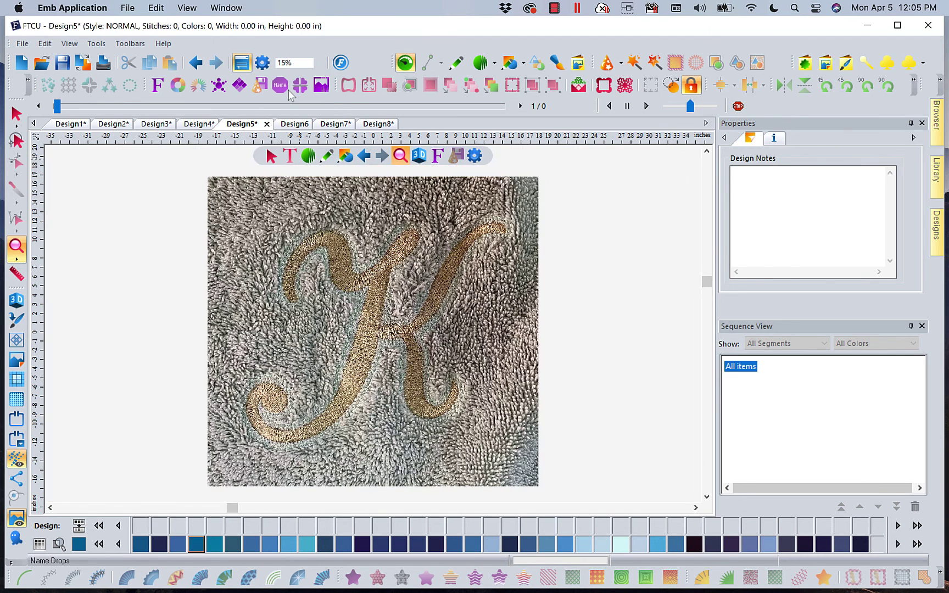